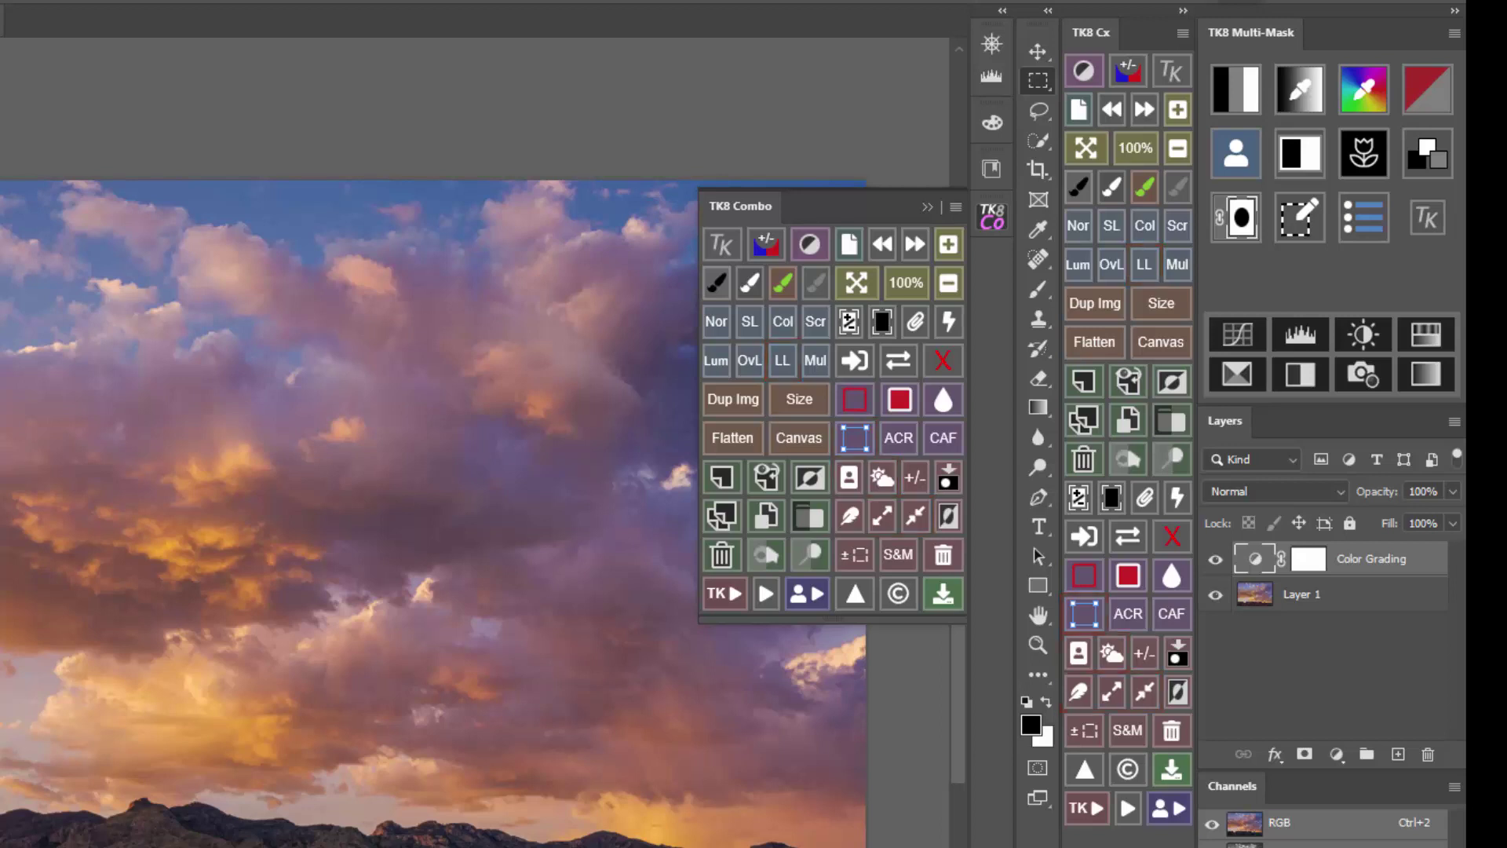
View the watermark settings in both TK8 Cx and TK8 Combo, then close them
click(1128, 769)
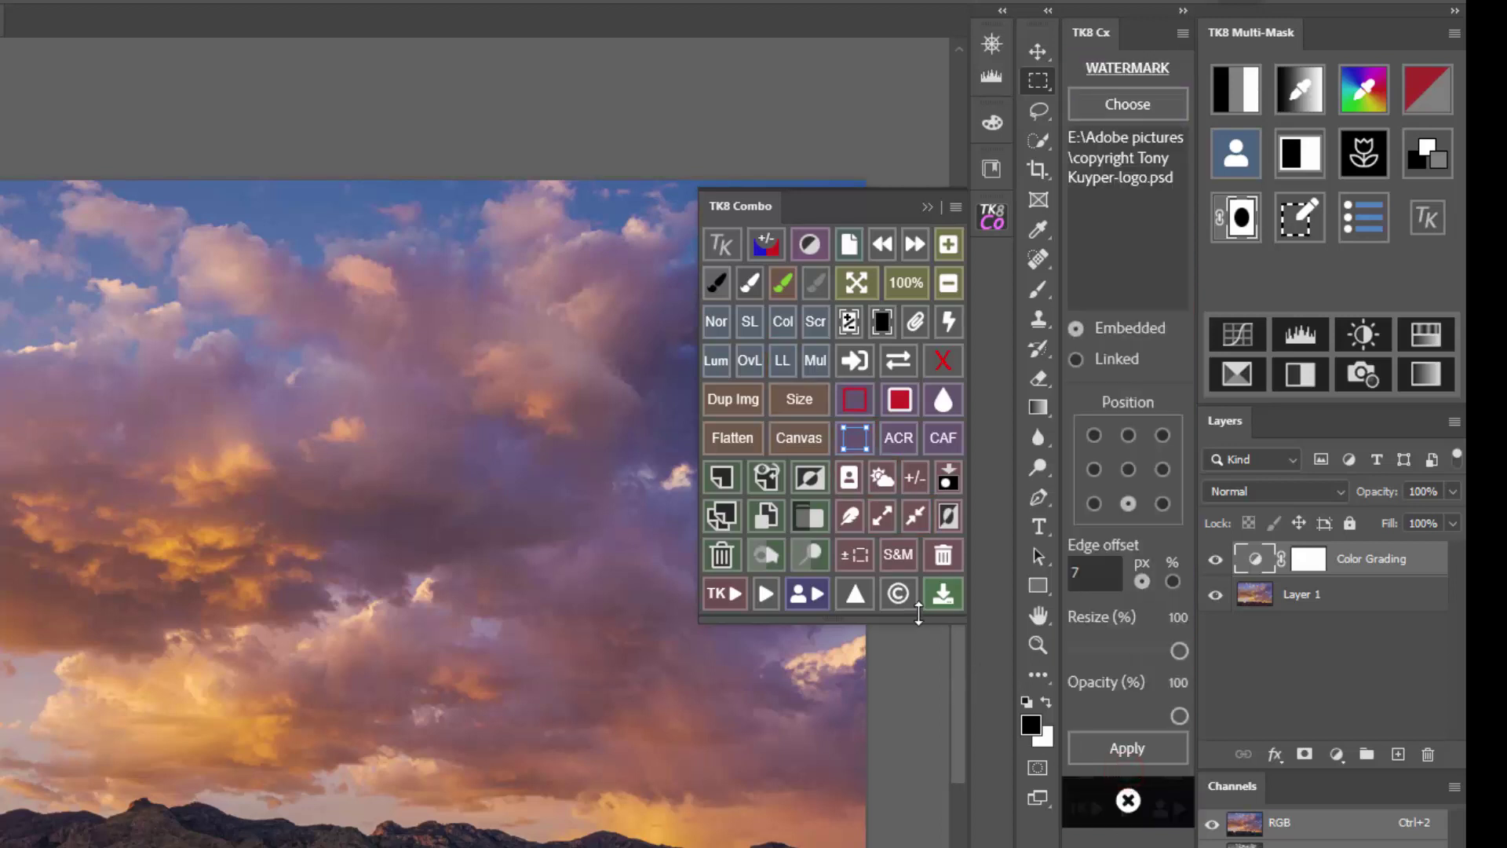
click(899, 594)
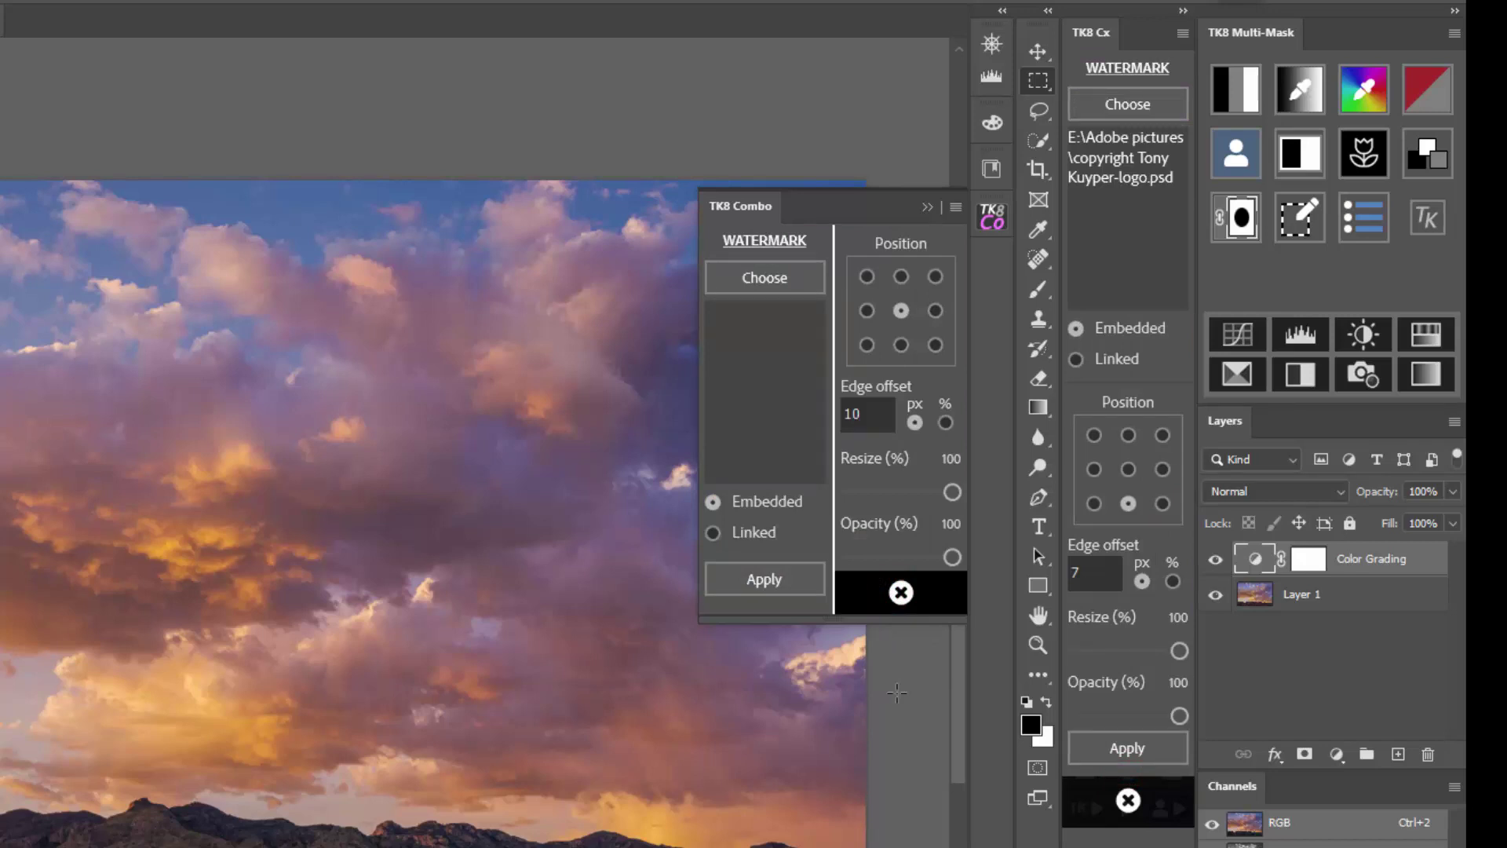
click(901, 592)
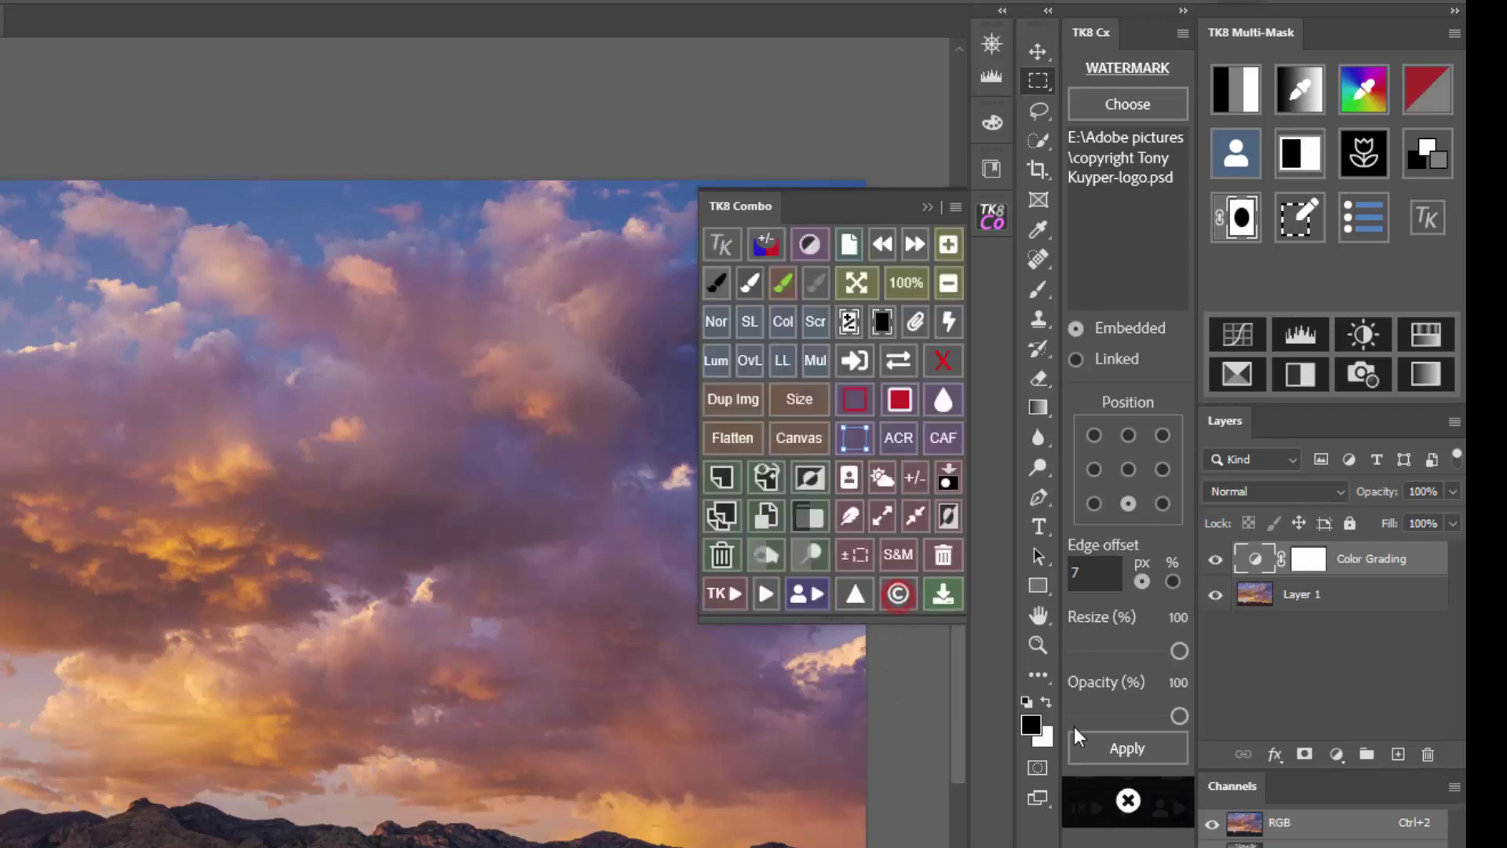
click(1129, 800)
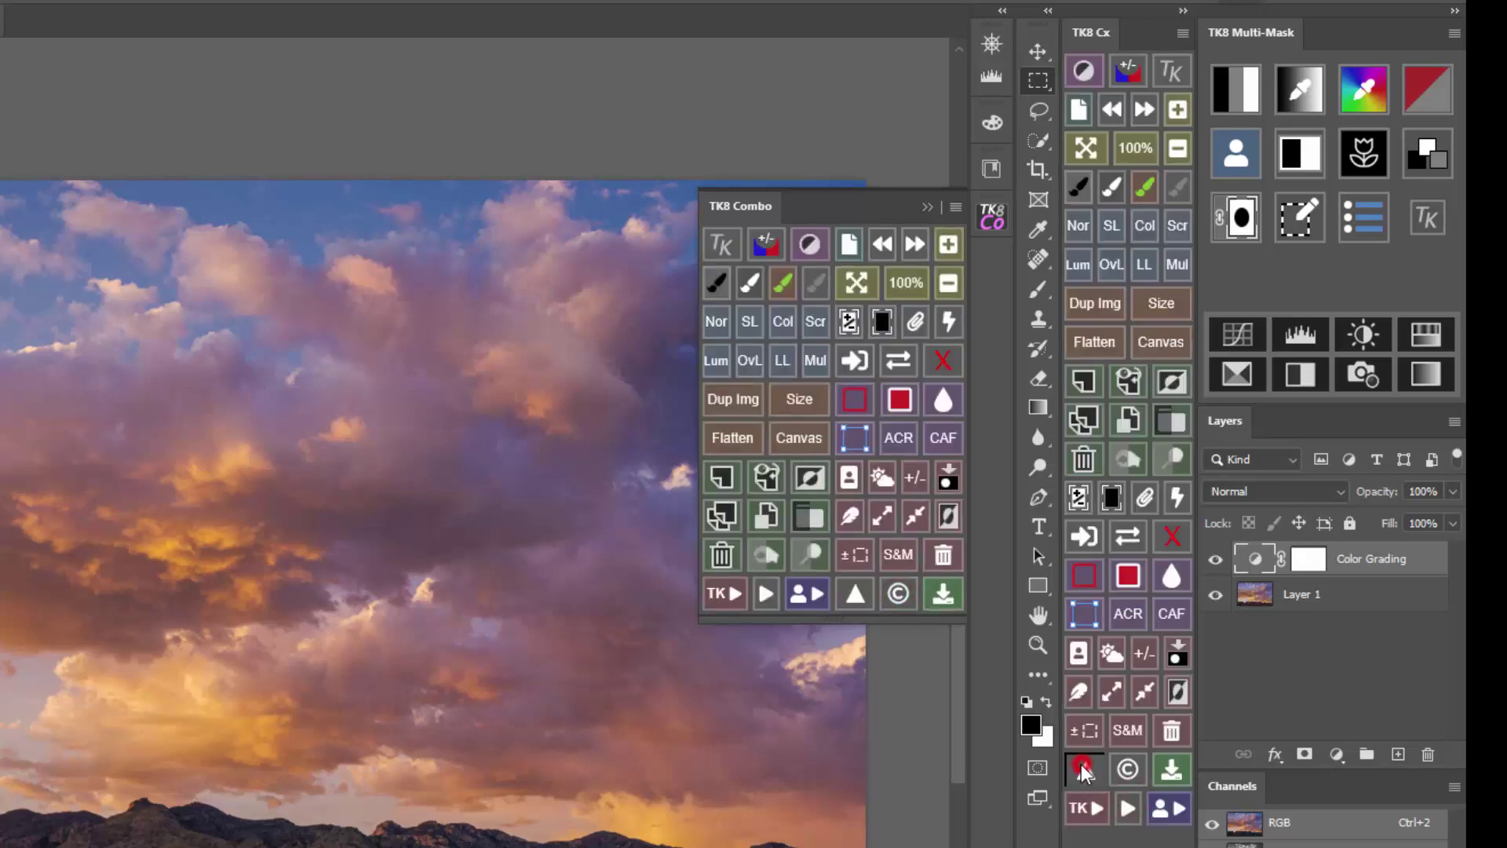
View the web-sharpen settings in both TK8 Cx and TK8 Combo, then close them
click(1084, 768)
click(855, 593)
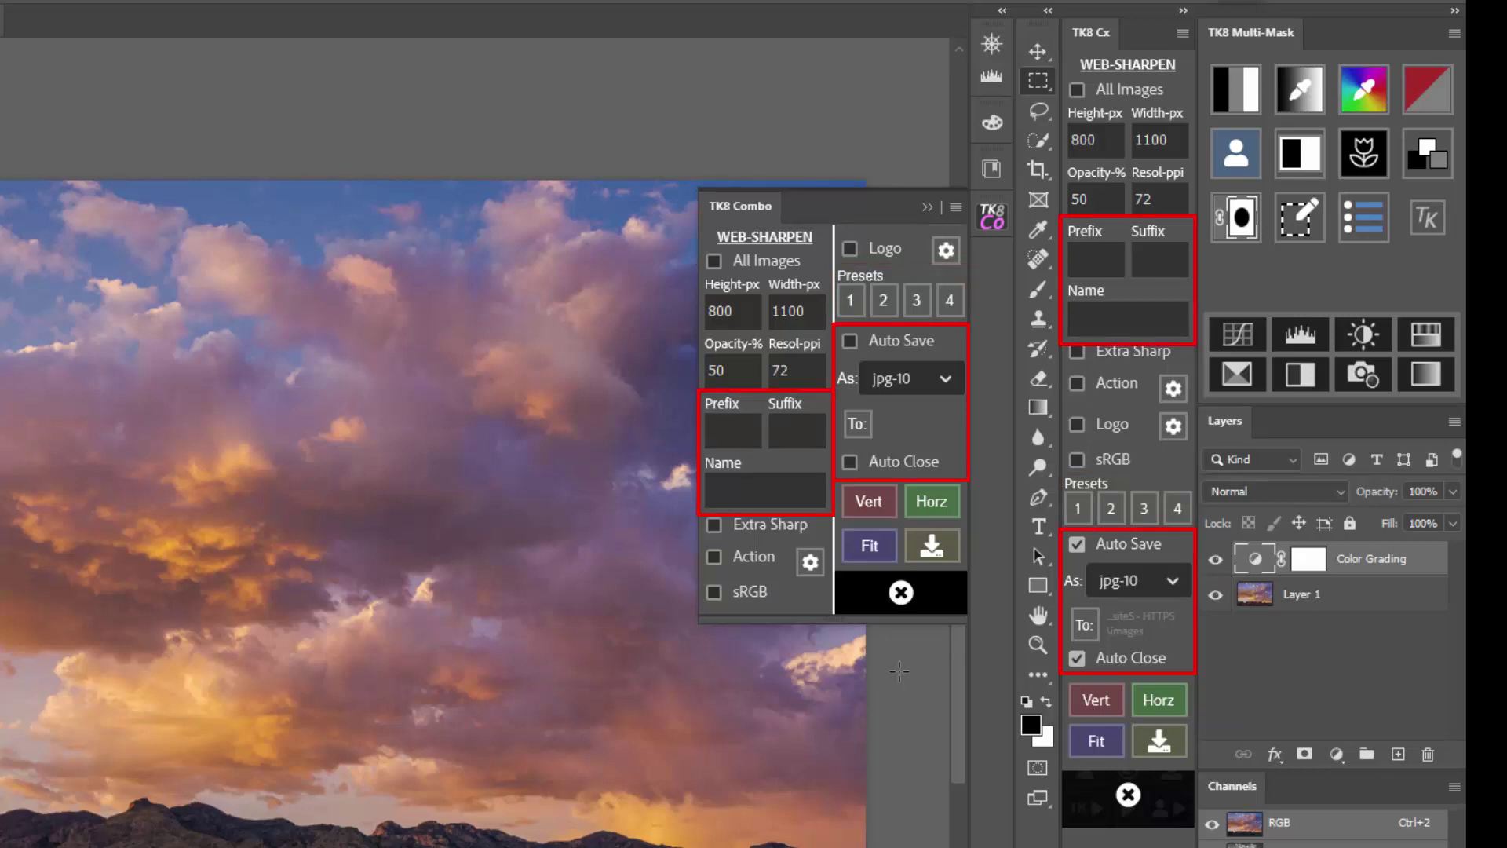
click(902, 594)
click(1128, 794)
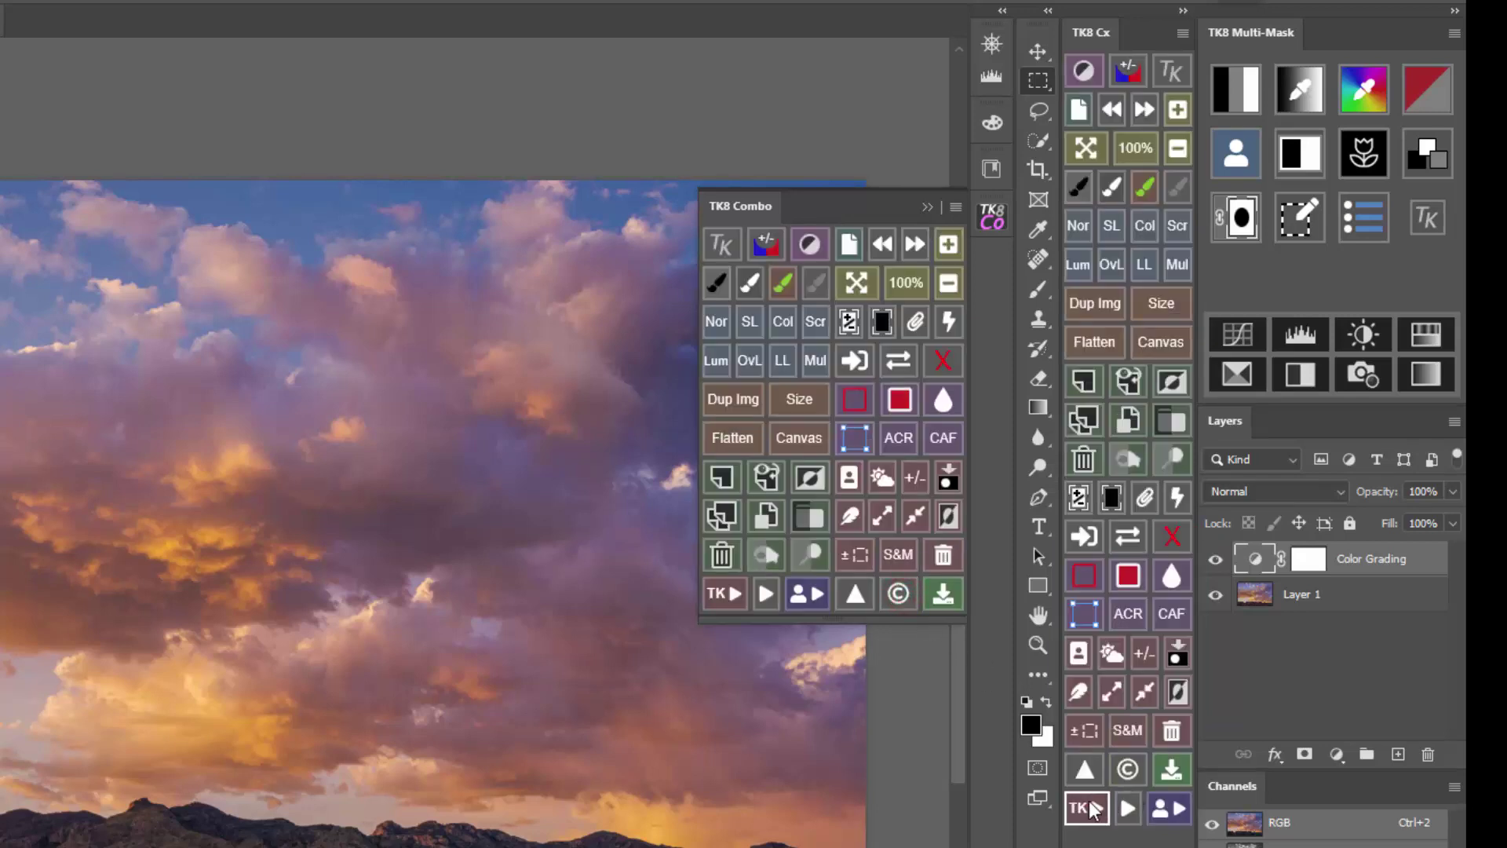
Browse the Actions, Color and Blend lists in TK8 Cx and Combo, returning both to their button grids
click(1087, 809)
click(721, 593)
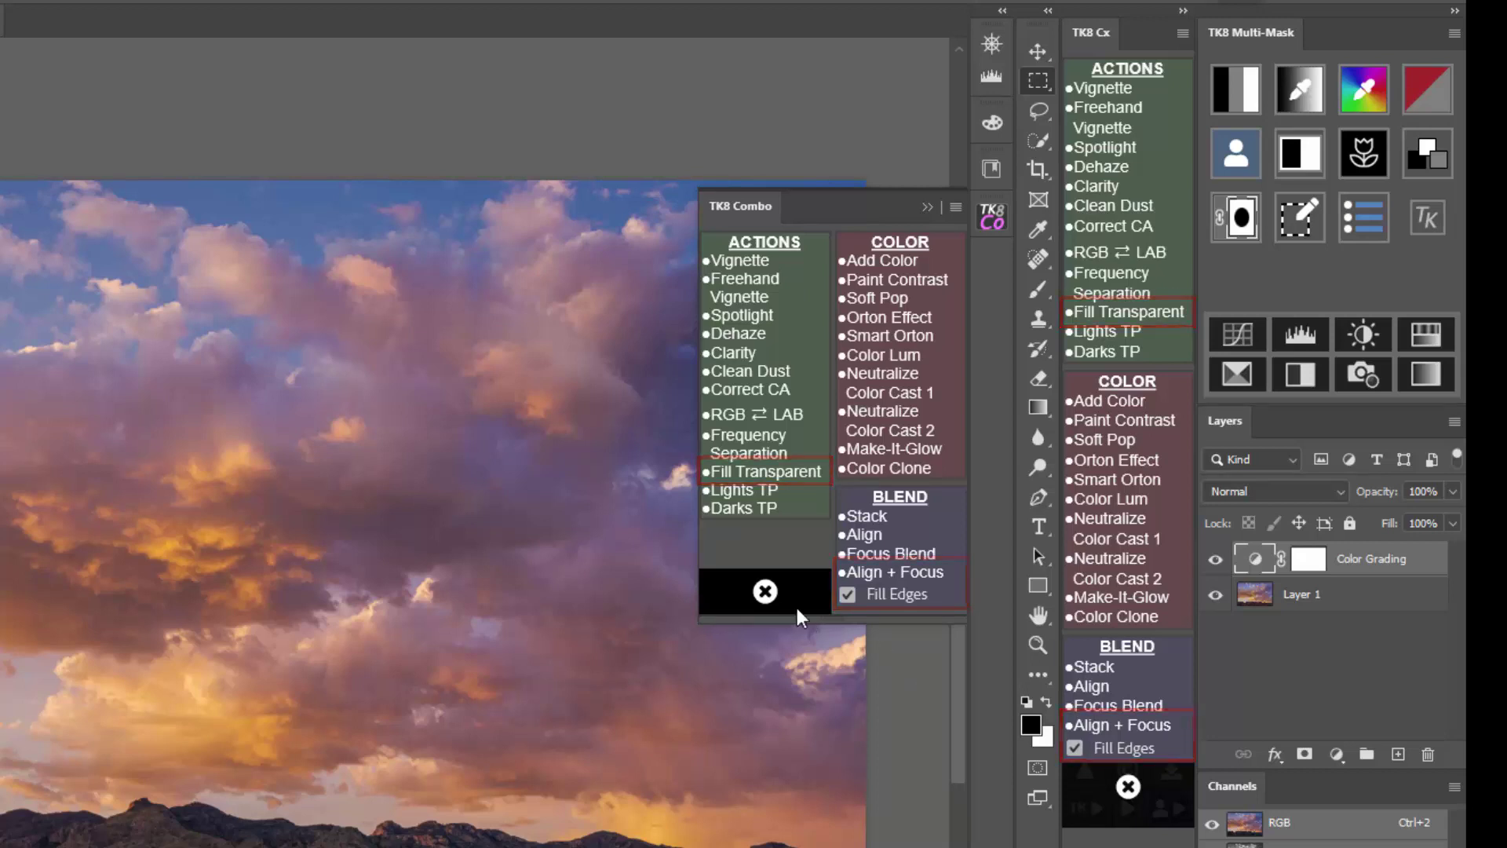
click(765, 593)
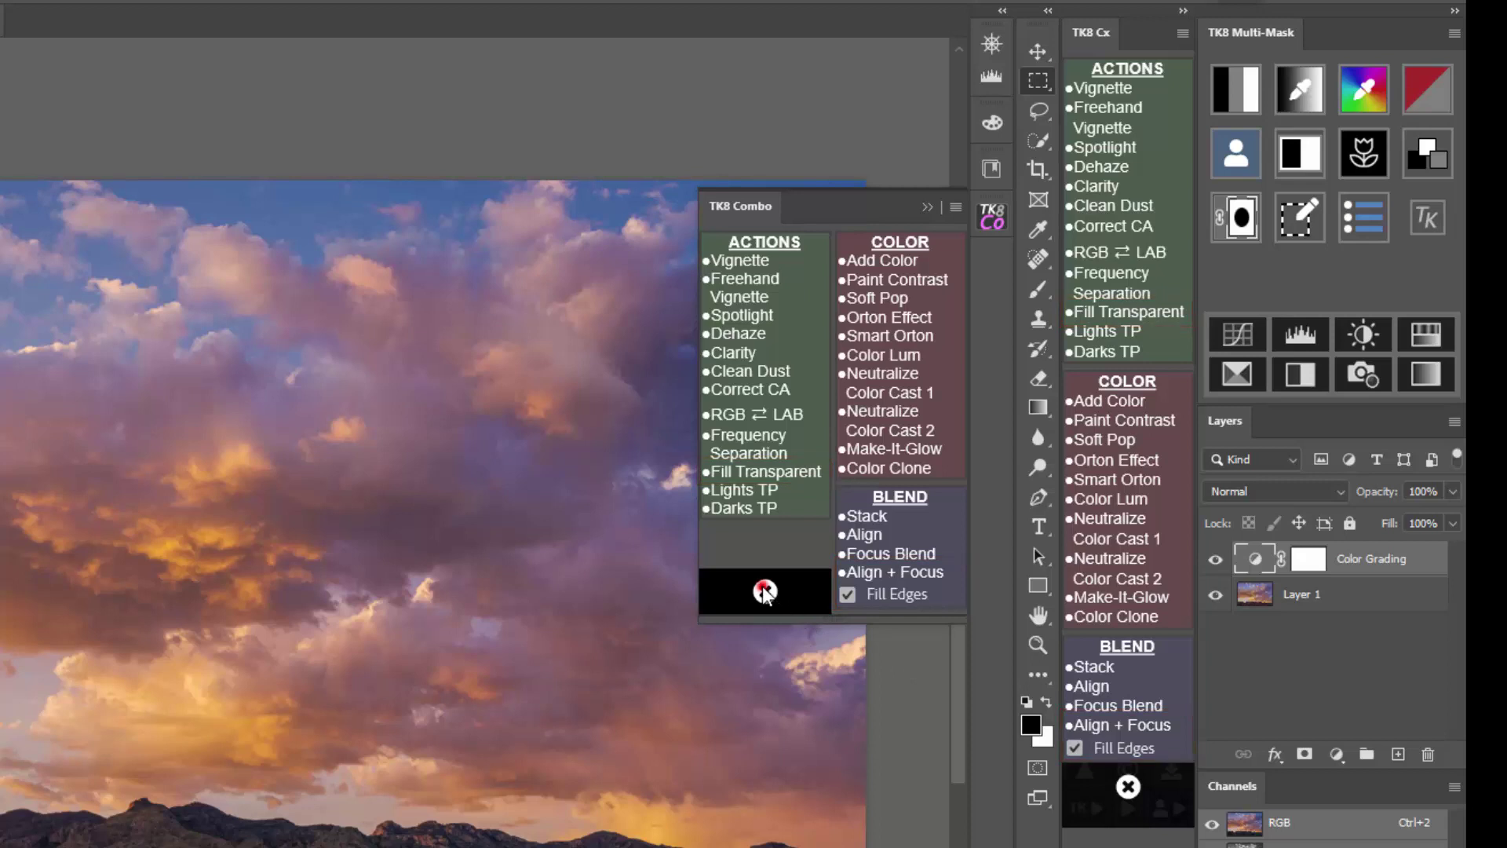
click(1126, 788)
Browse the User Actions lists, close the TK8 Combo panel, and generate luminosity masks with Multi-Mask
click(1162, 808)
click(807, 594)
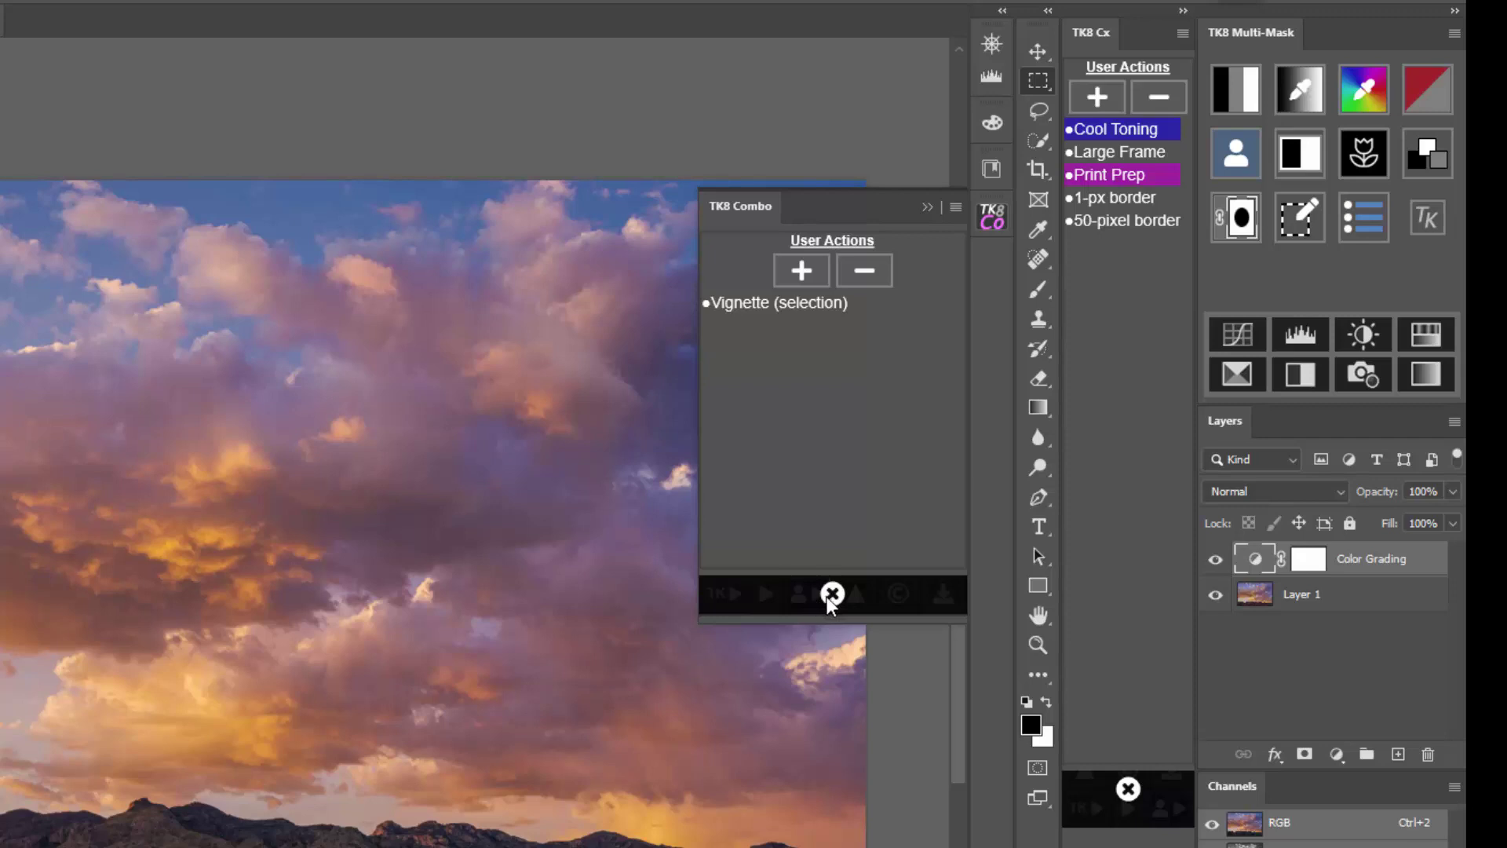
click(832, 594)
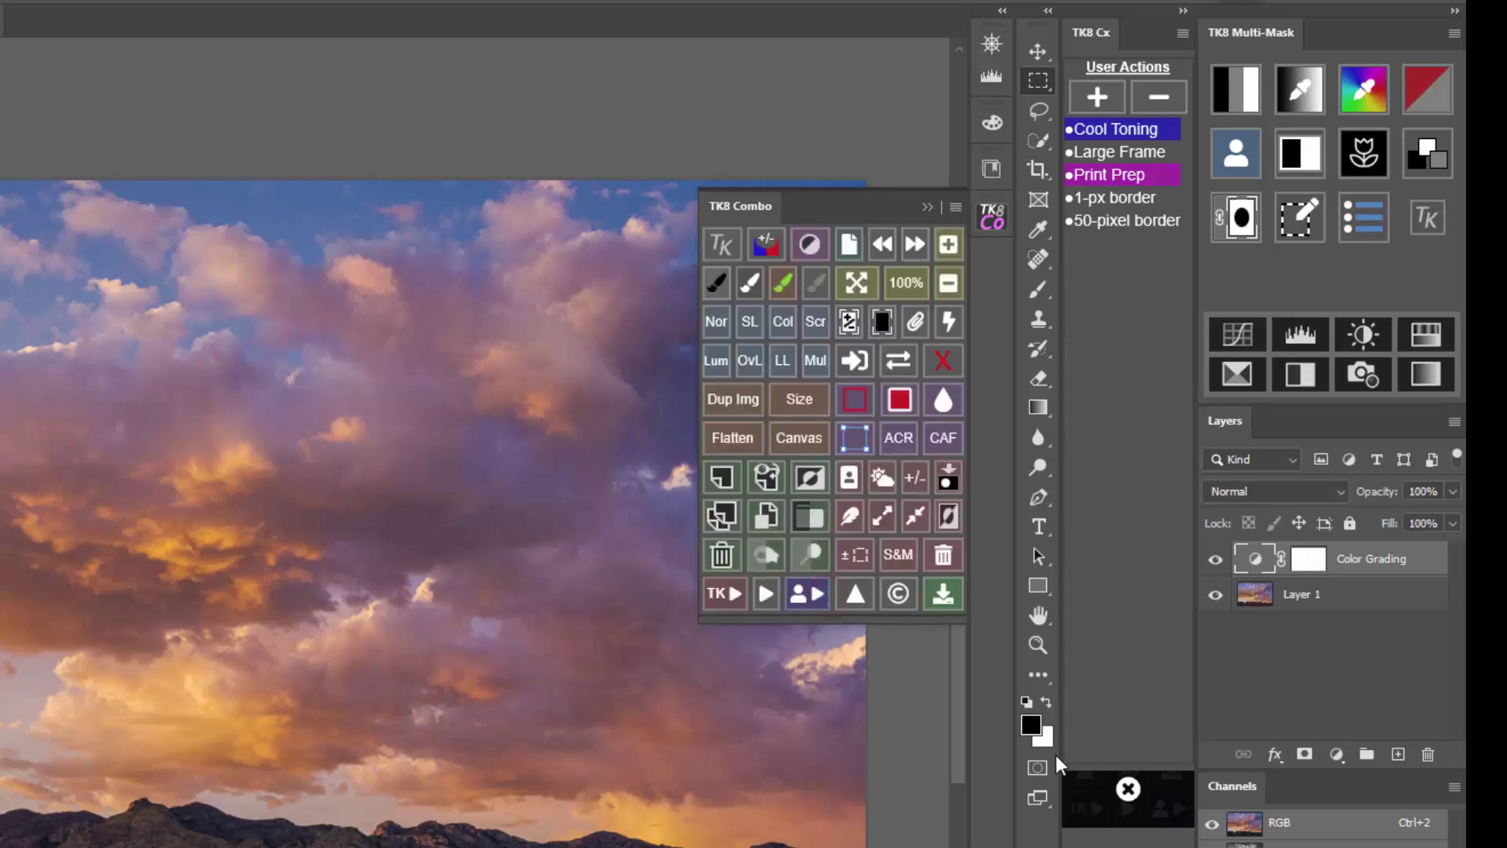
click(1128, 789)
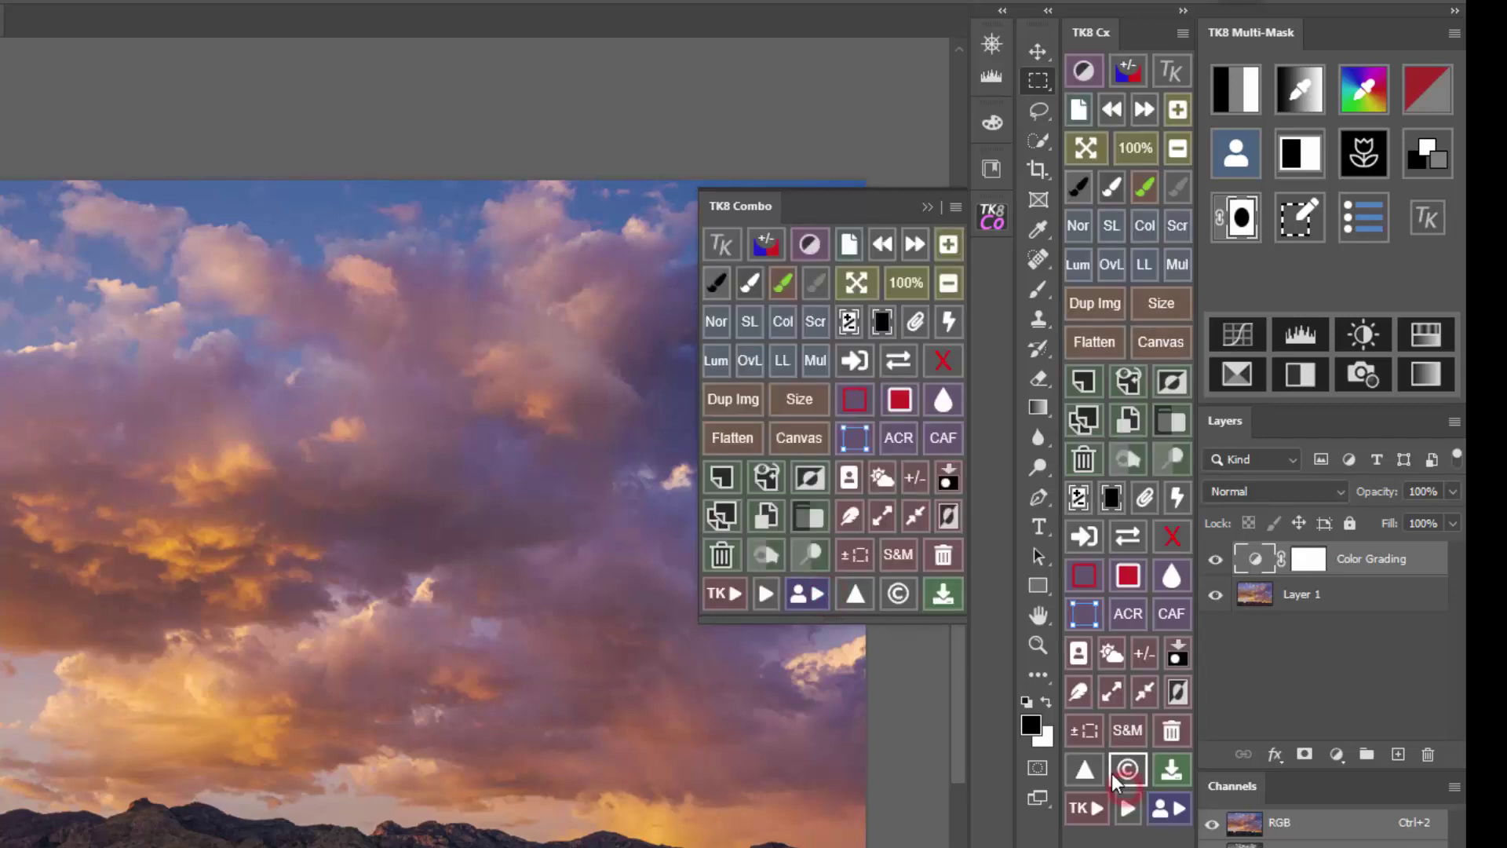
click(993, 215)
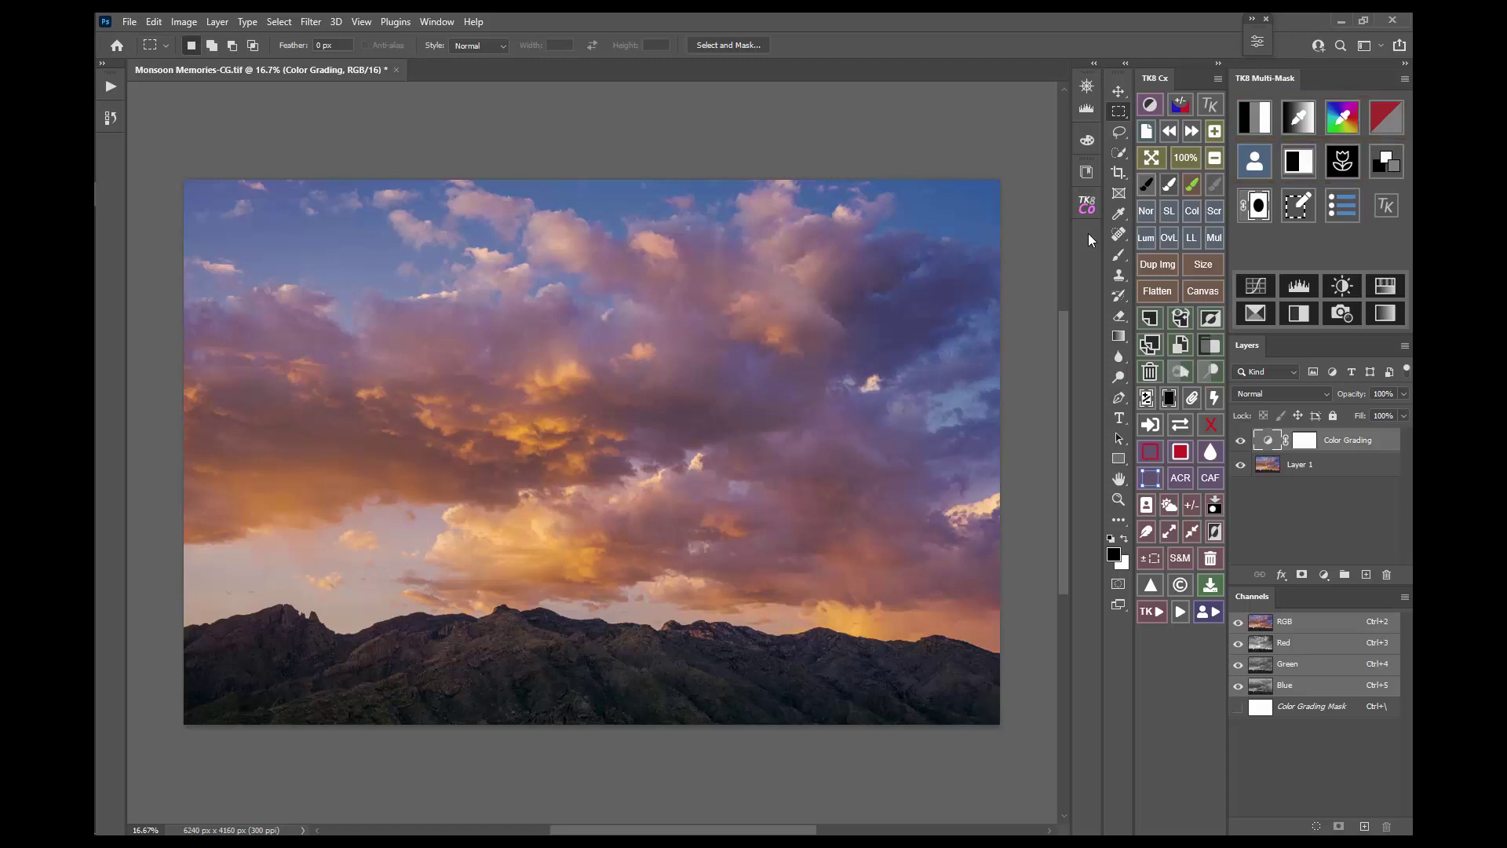
click(1256, 116)
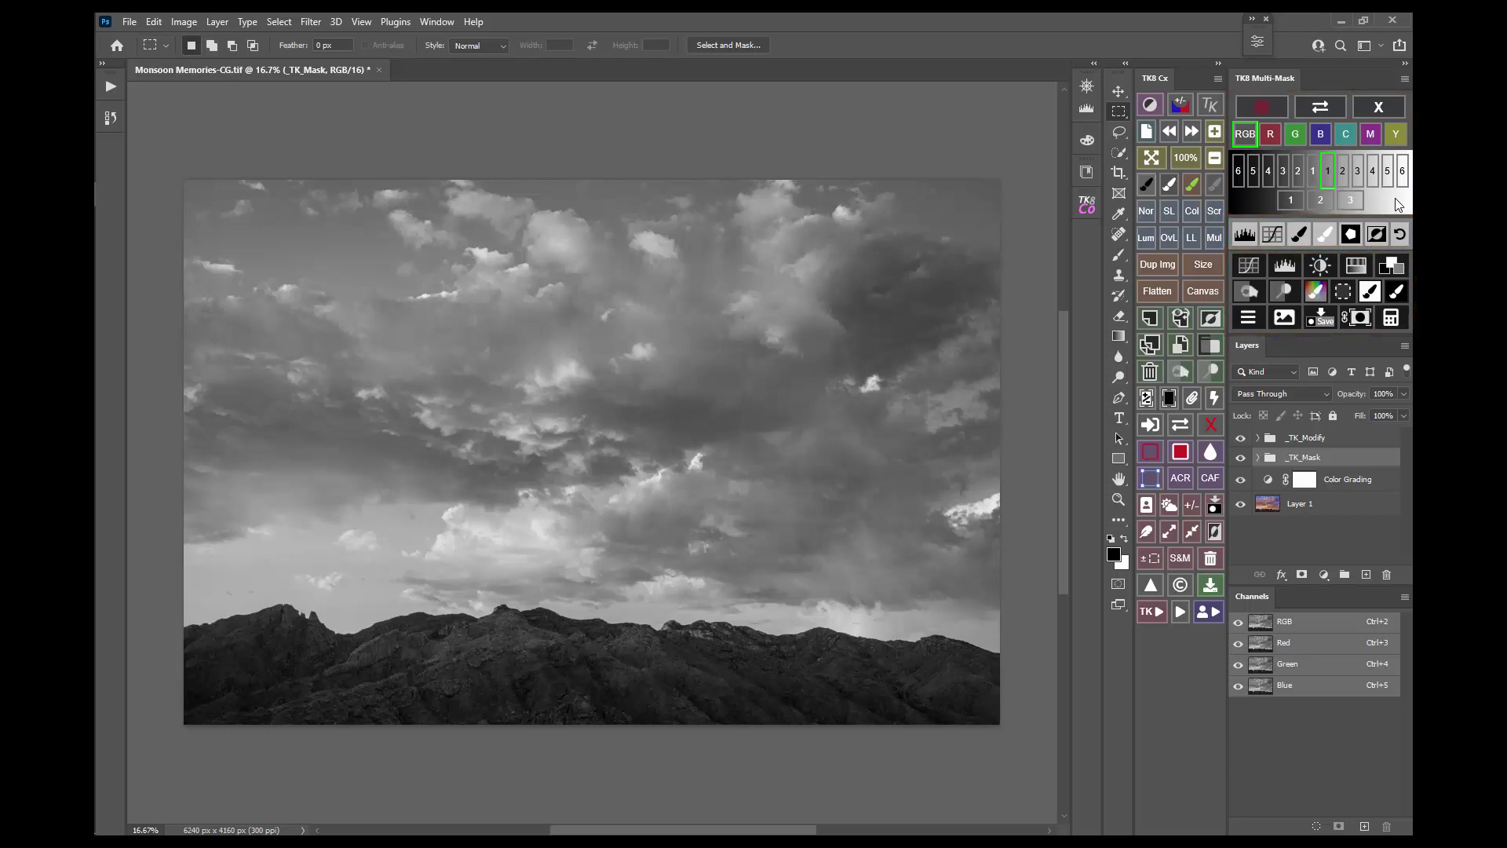
Preview light masks 2–3 and dark masks 1–3, back to light 1, then discard the _TK groups
click(1344, 176)
click(1359, 178)
click(1315, 177)
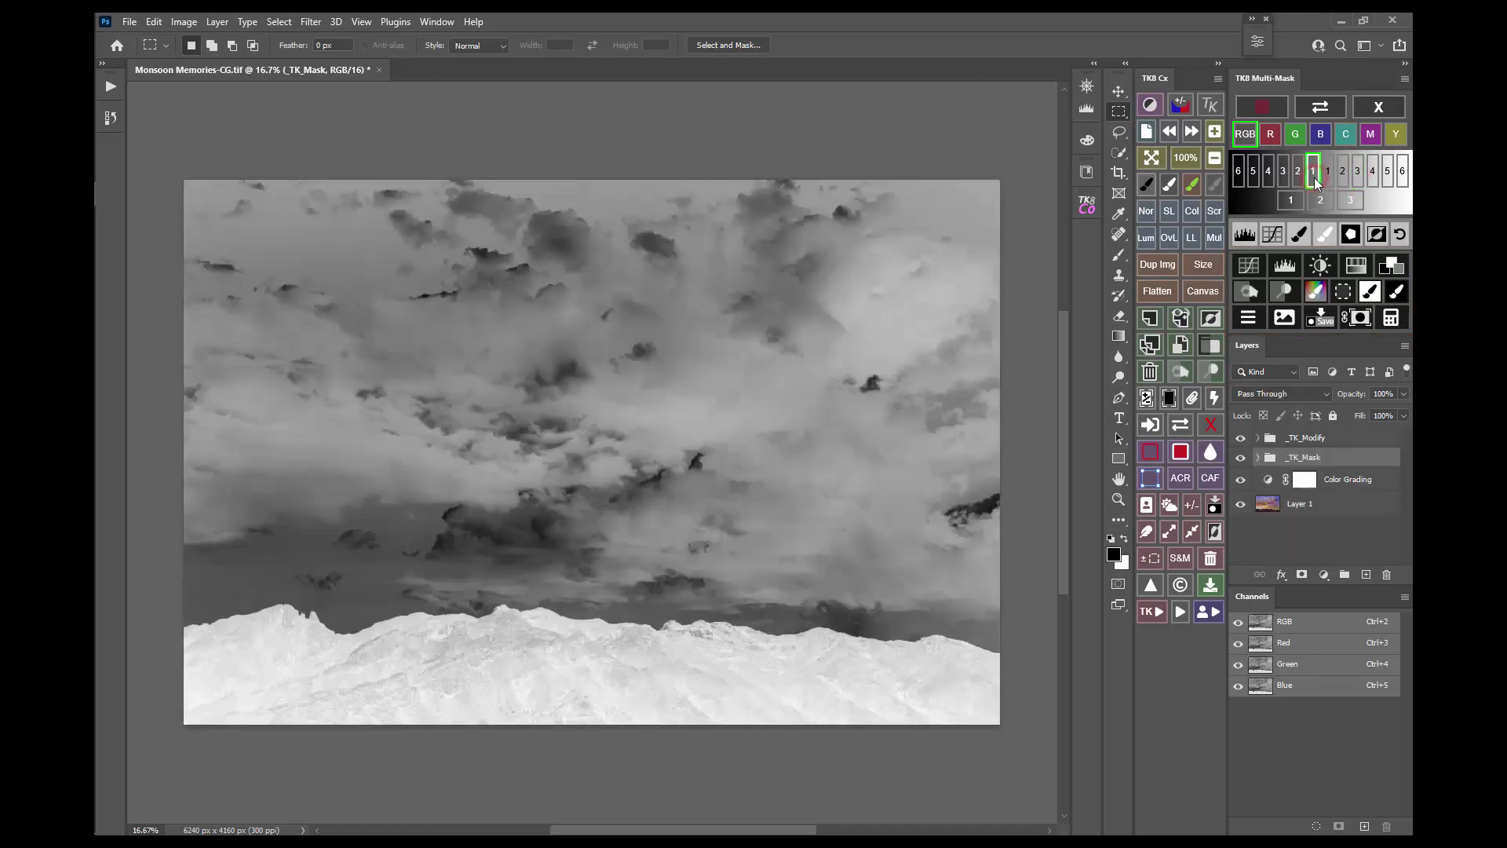
click(1299, 172)
click(1284, 174)
click(1328, 175)
click(1380, 110)
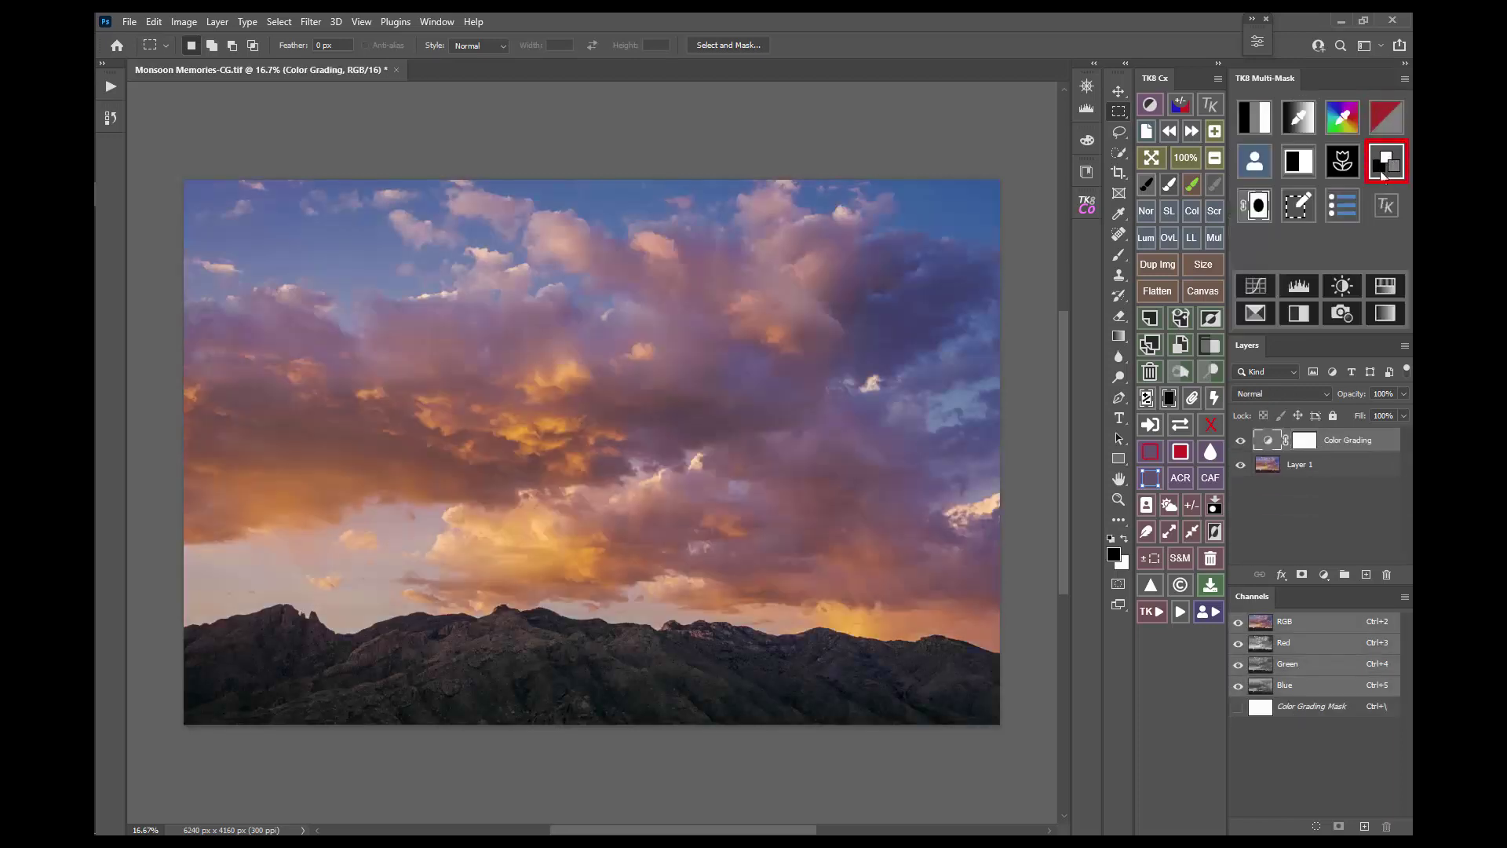
Show the Multi-Mask colour wheel with grey samples, toggle Color Grading off/on three times, then close the wheel
click(1395, 167)
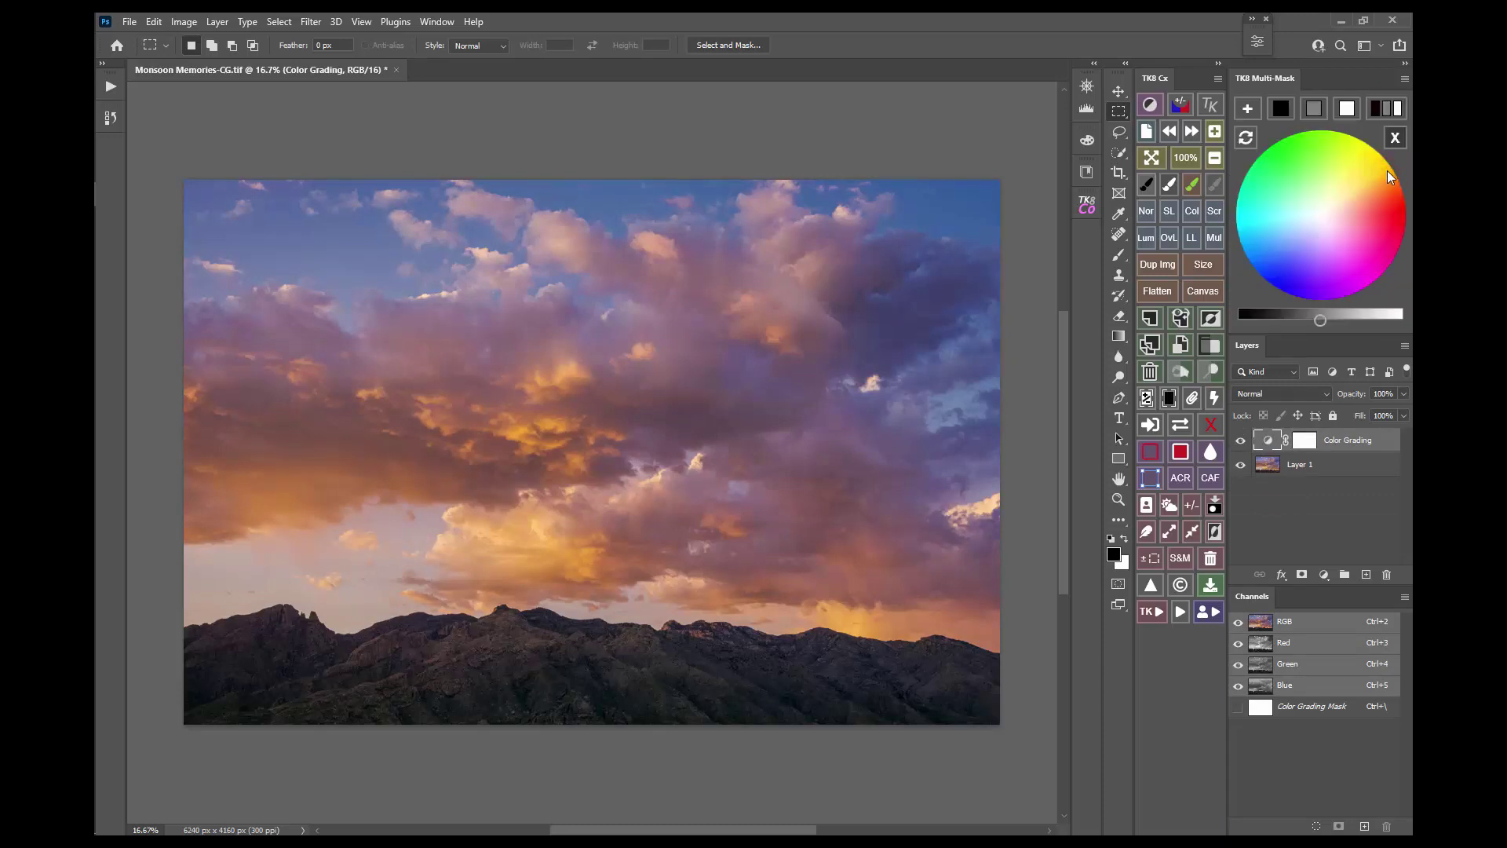
click(1393, 116)
click(1240, 442)
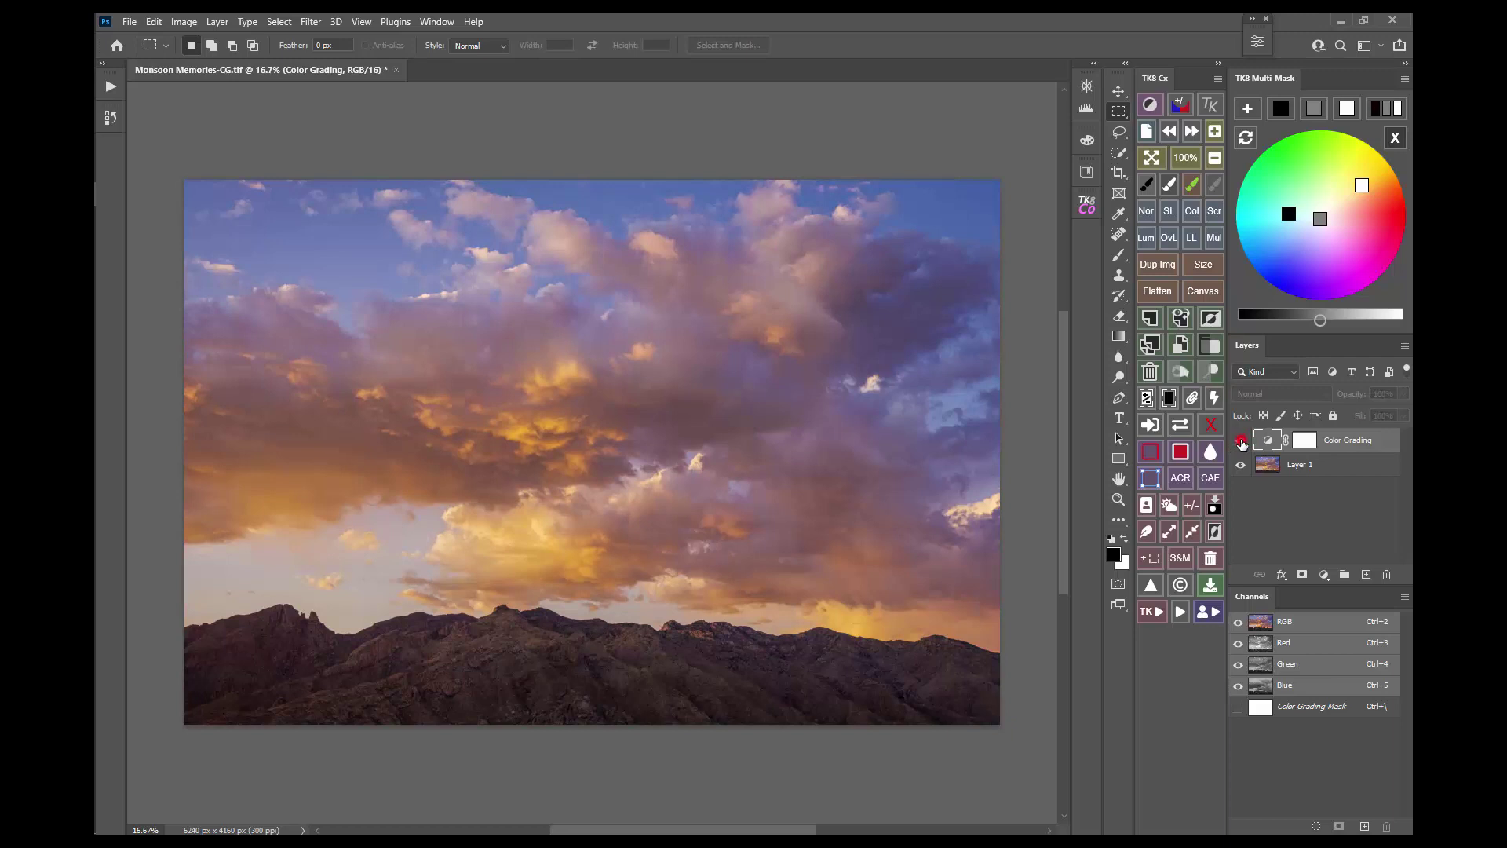
click(1240, 442)
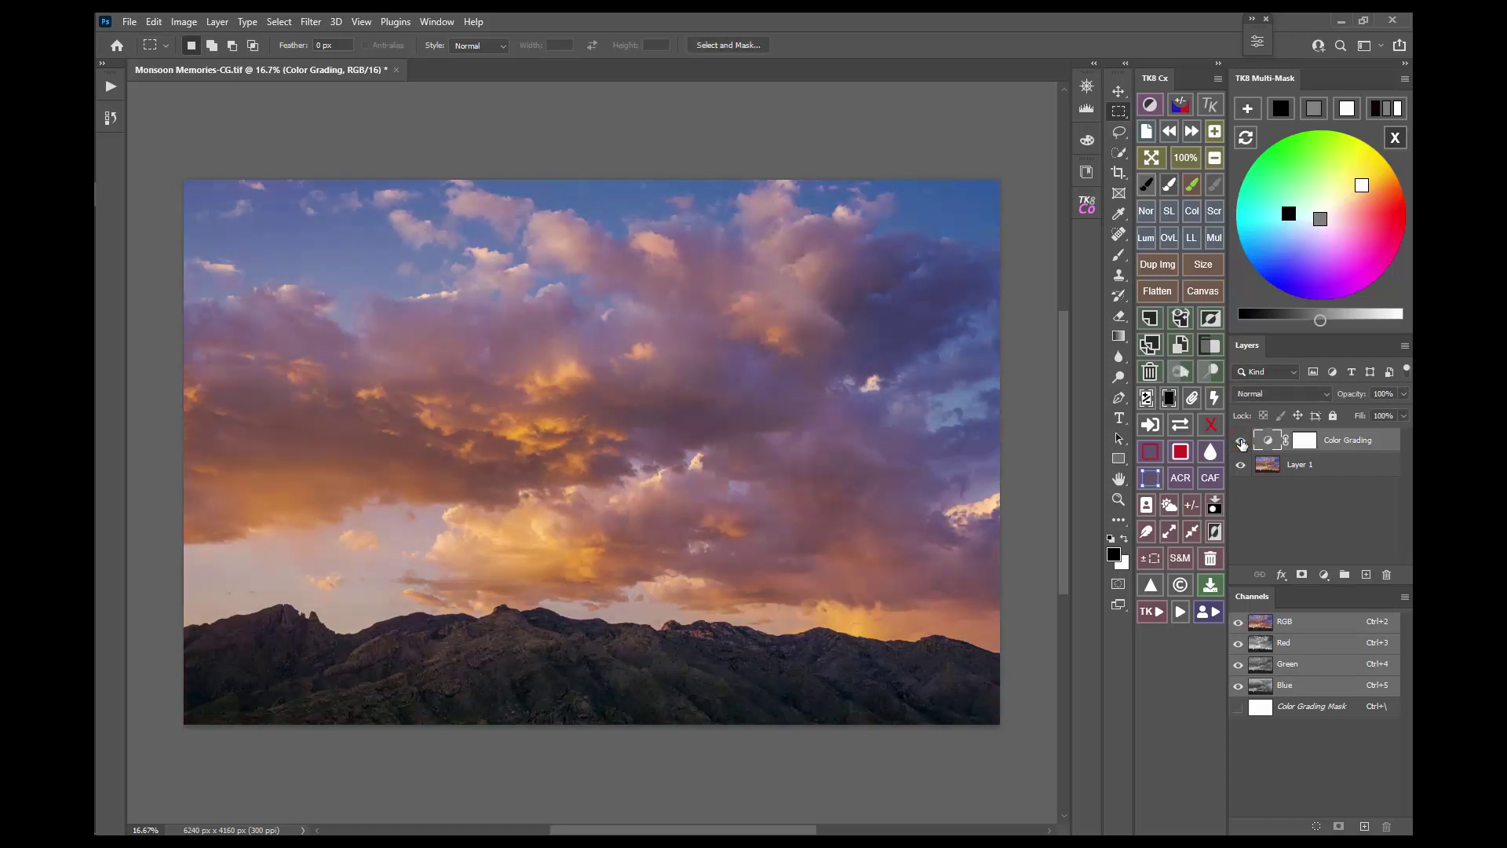
click(1241, 443)
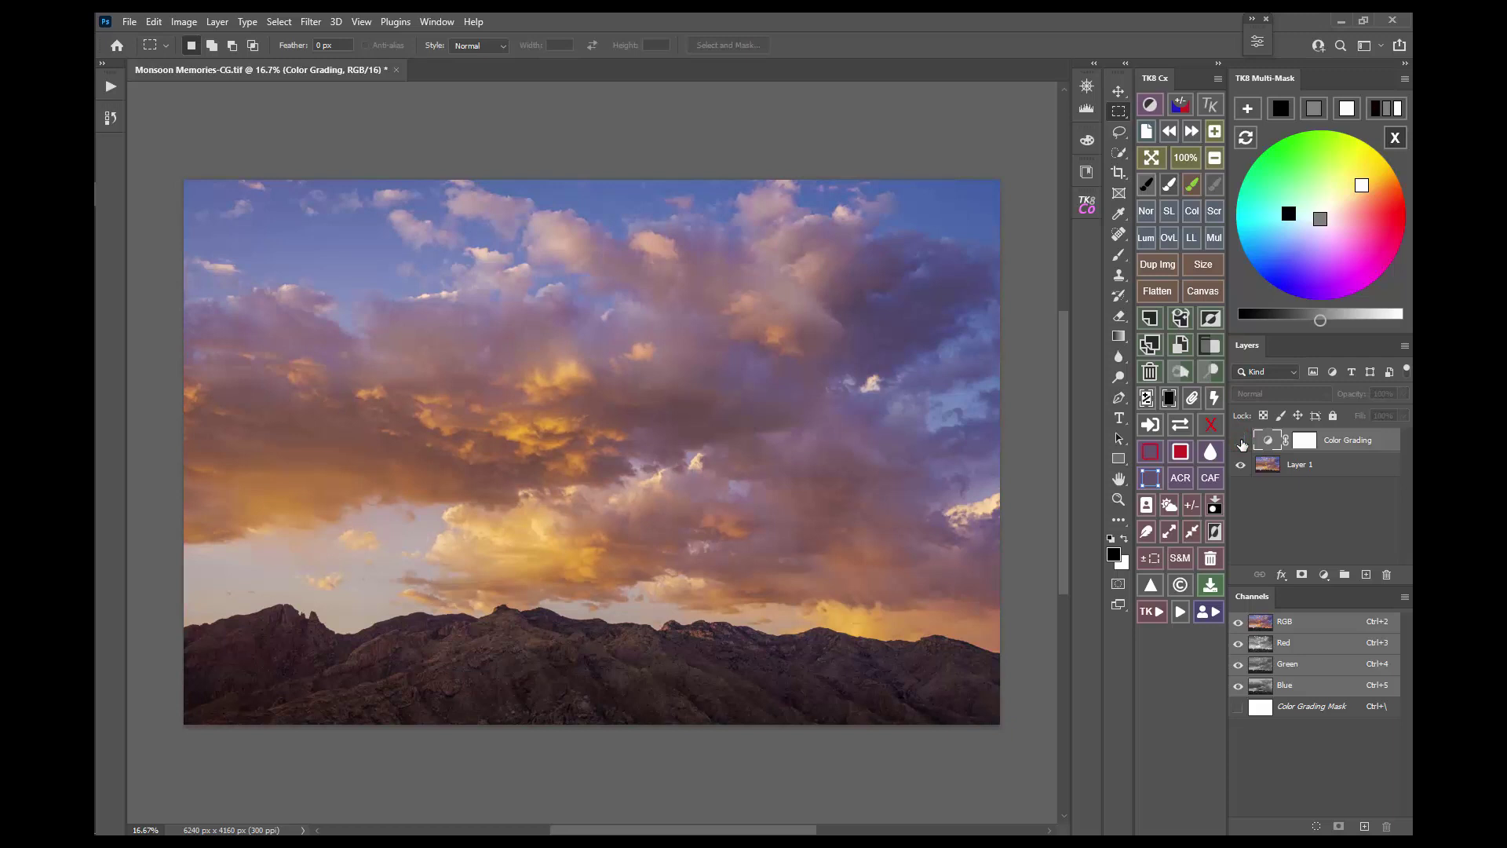
click(1240, 442)
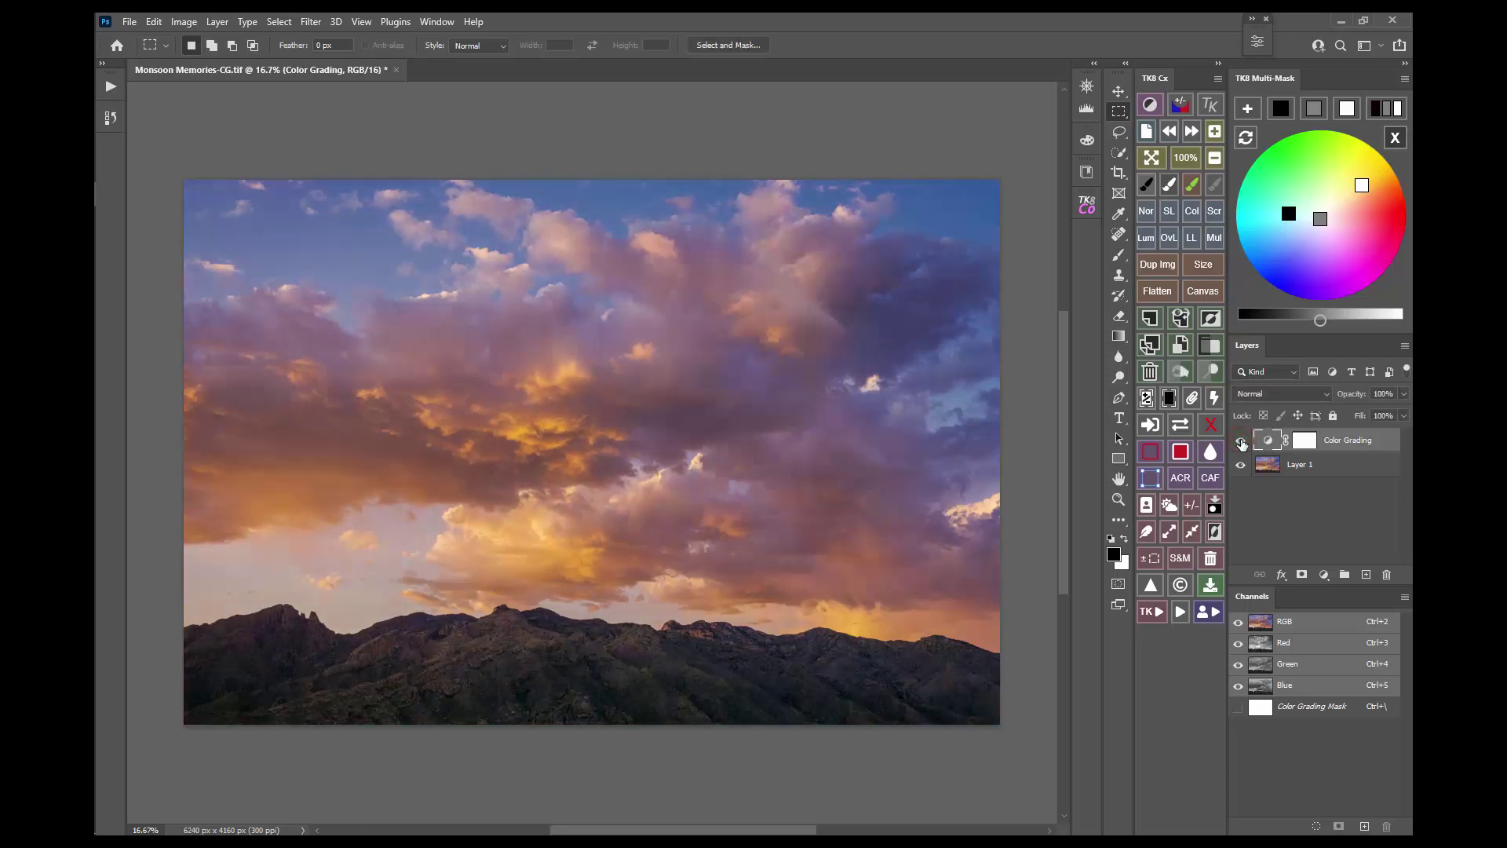
click(1240, 442)
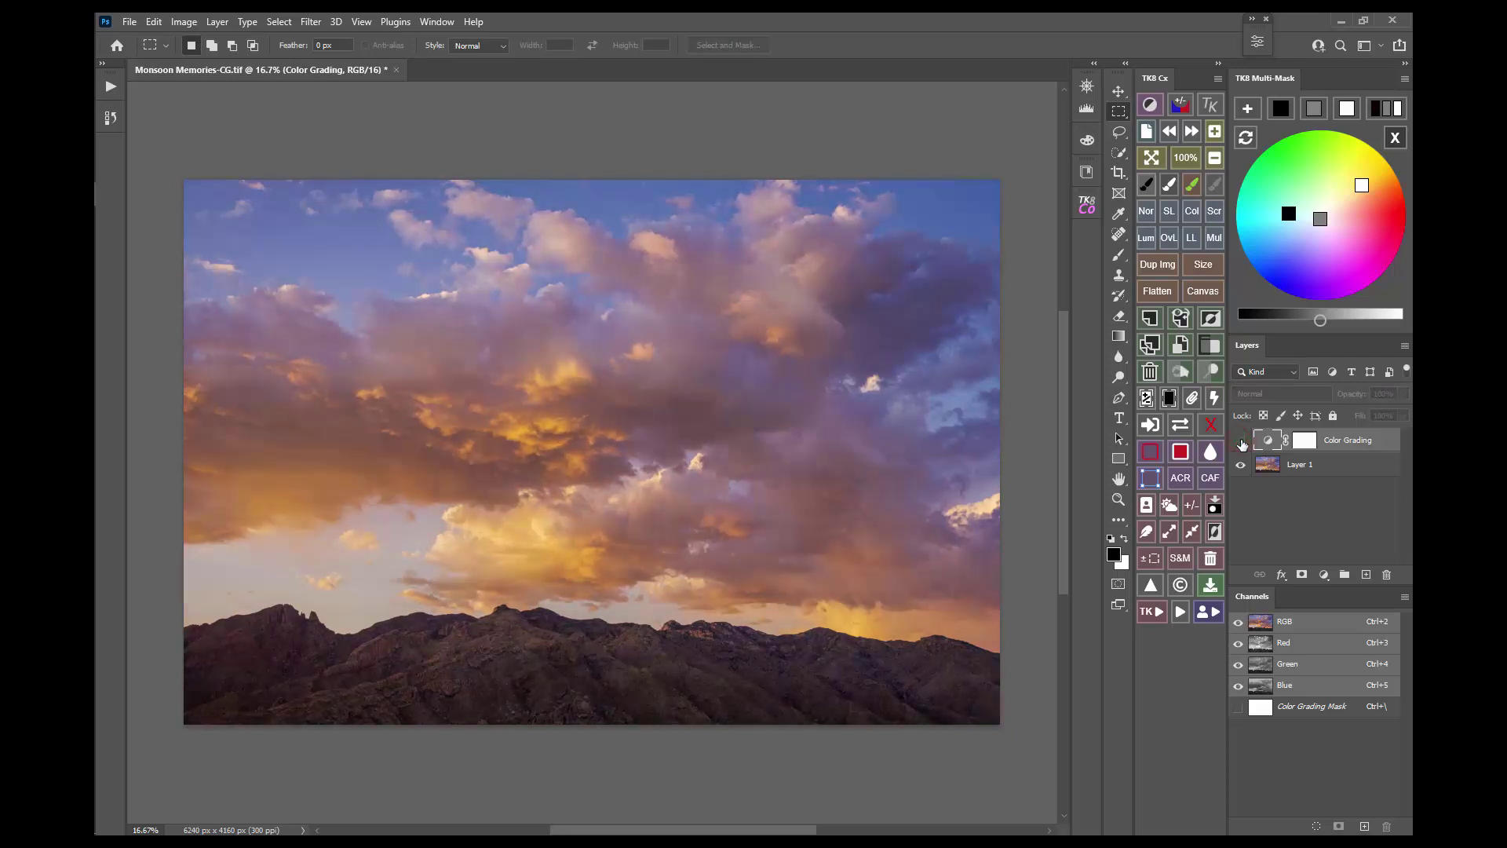
click(1240, 443)
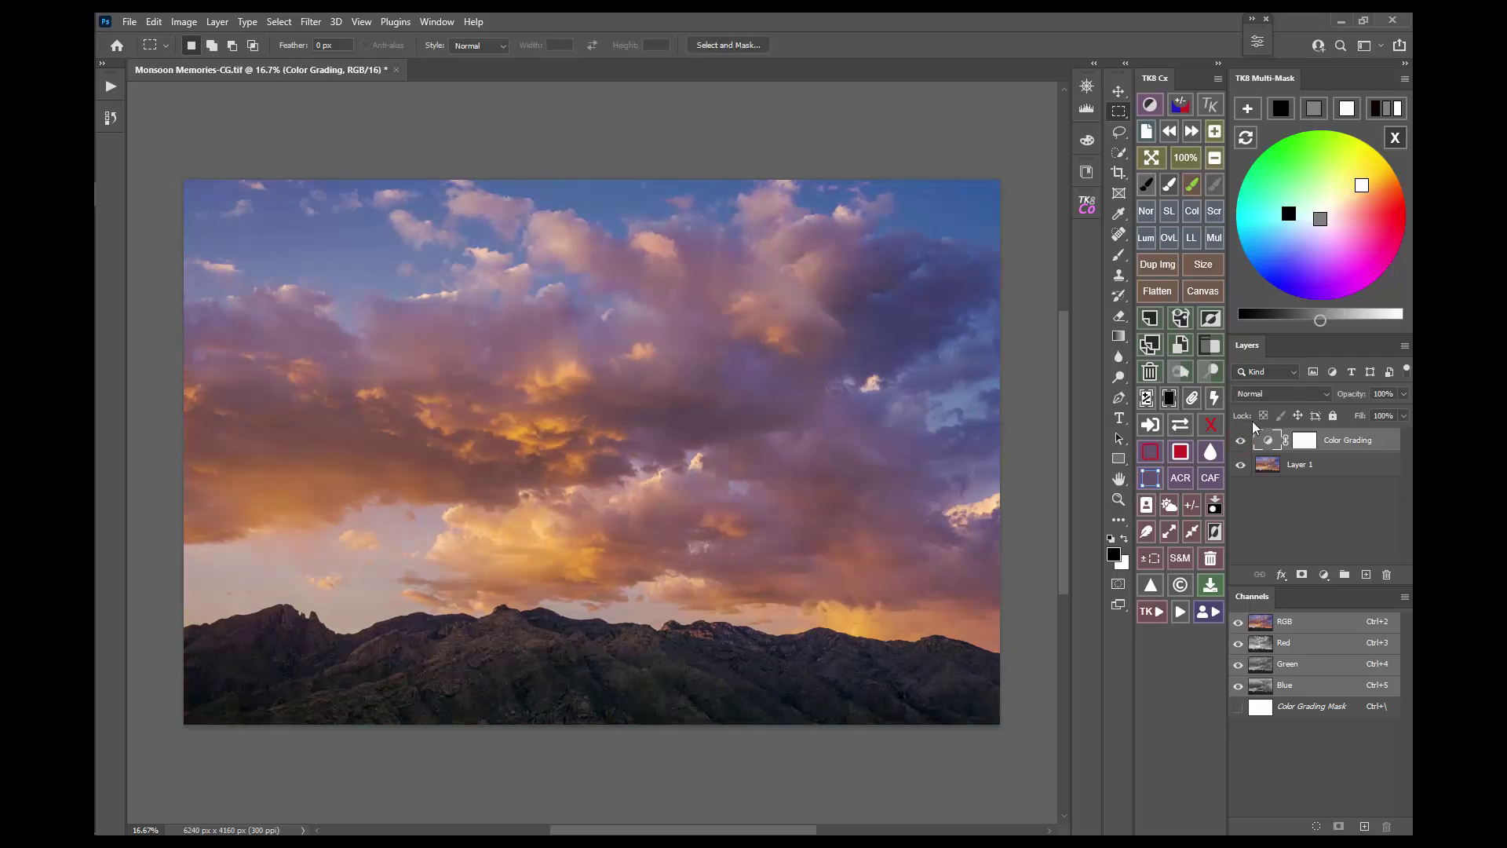
click(1396, 138)
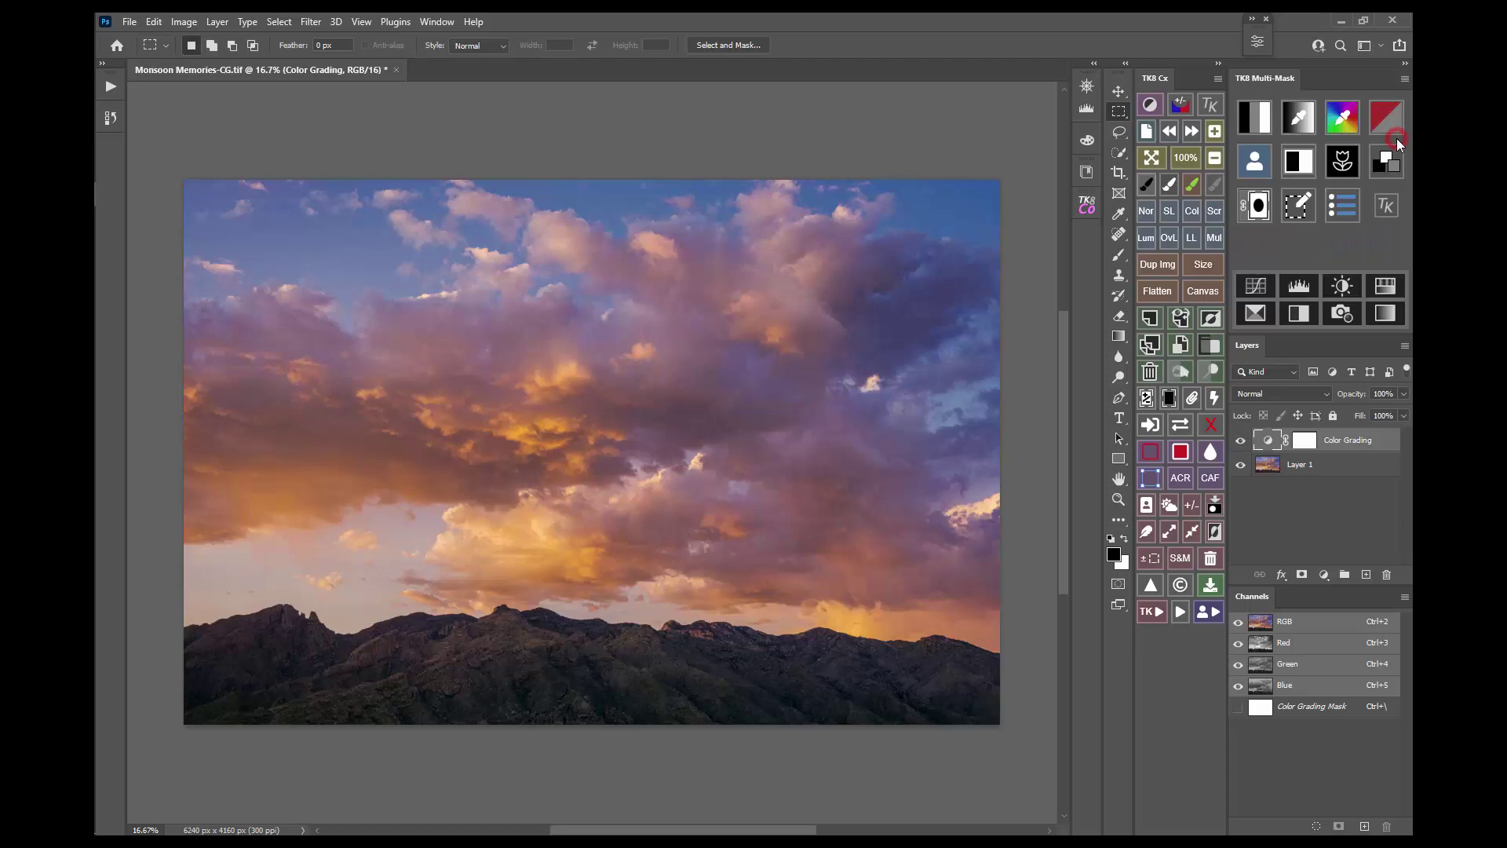
click(1262, 215)
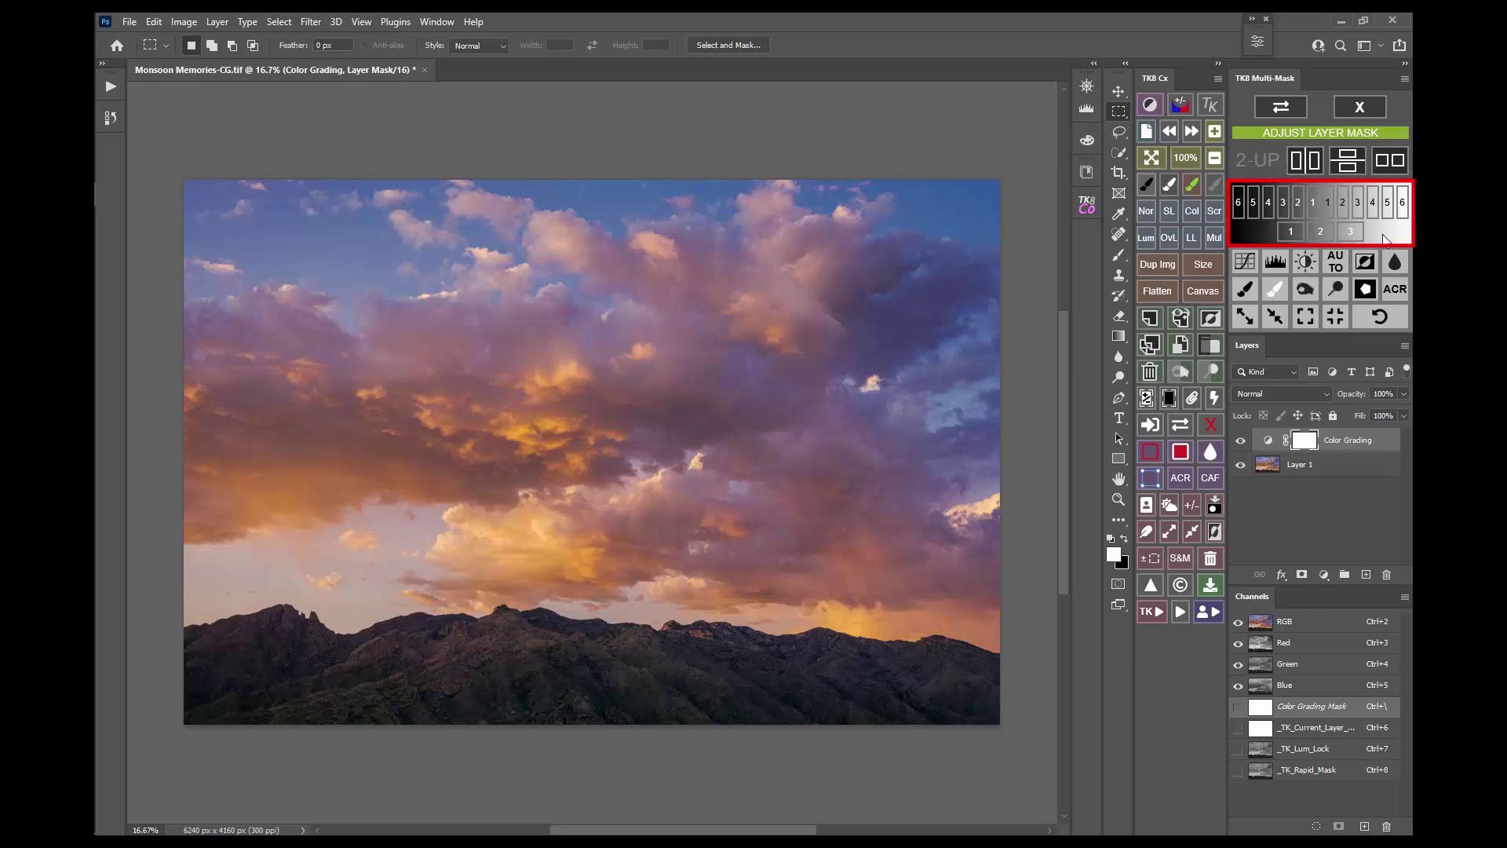
click(1353, 112)
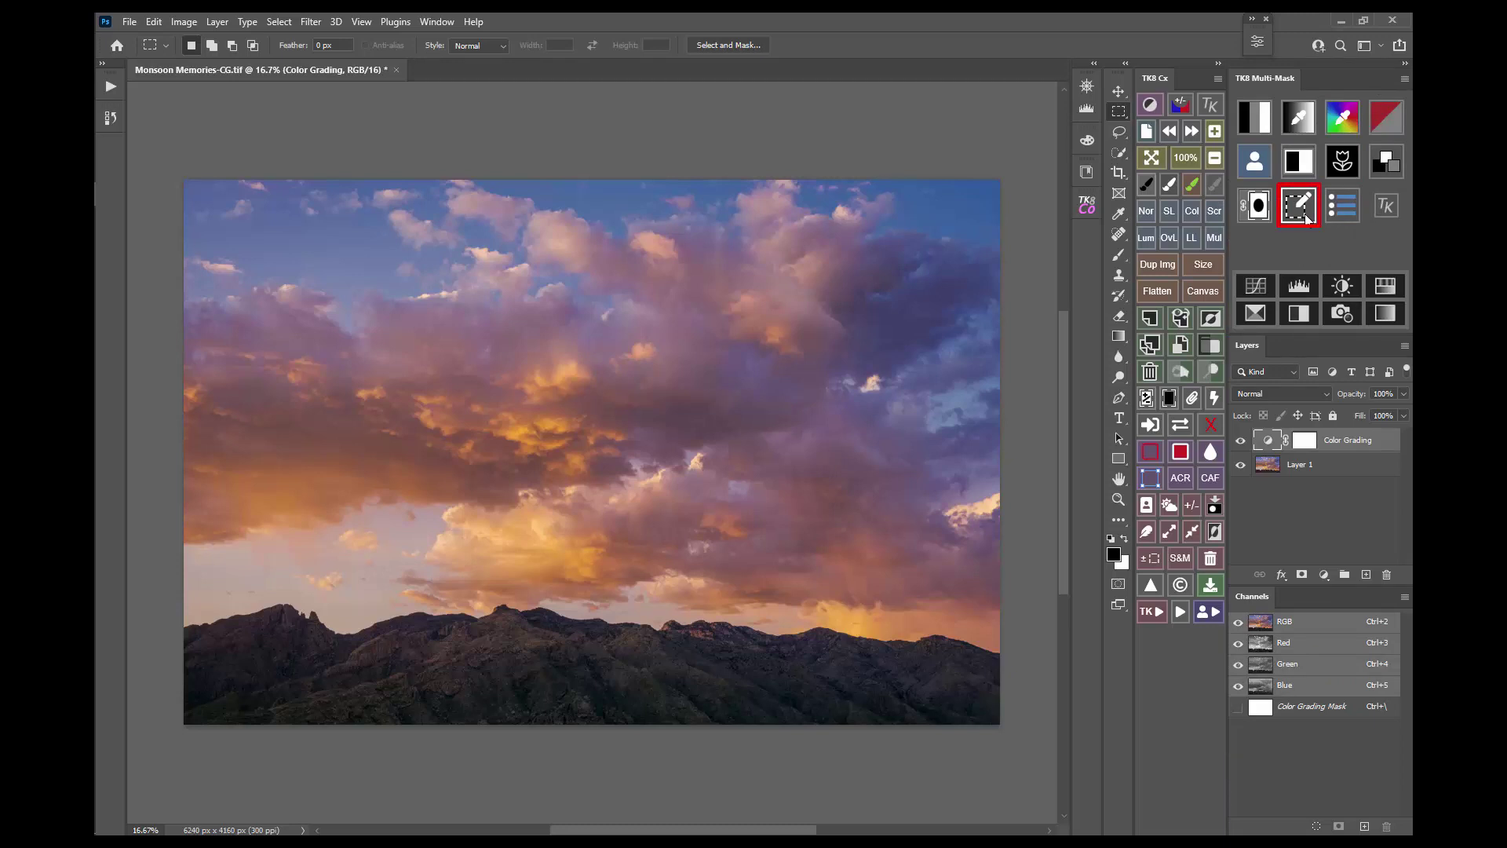
click(1305, 218)
drag(431, 229, 900, 346)
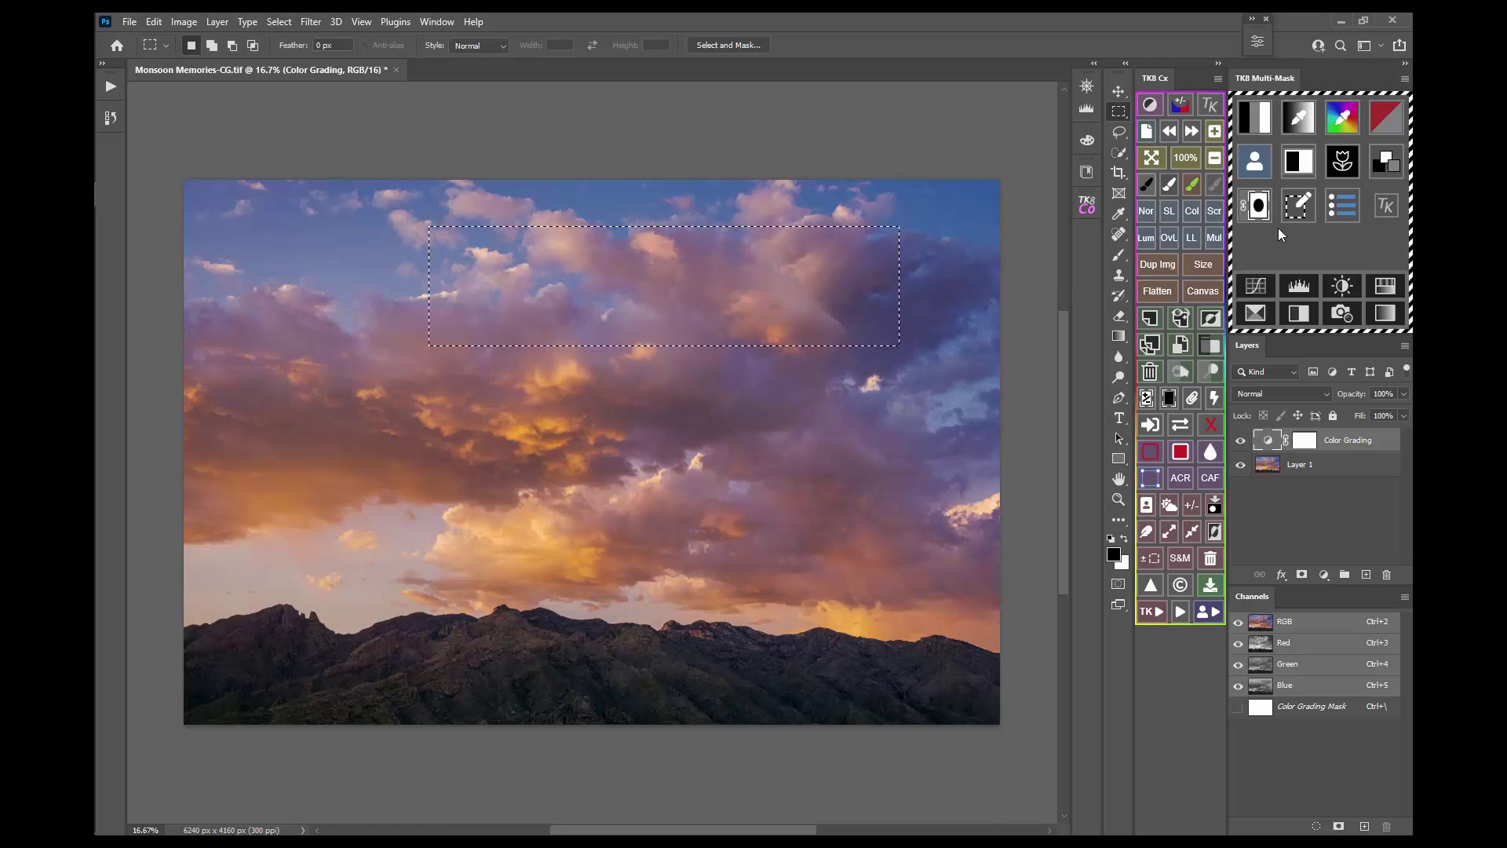
click(1308, 216)
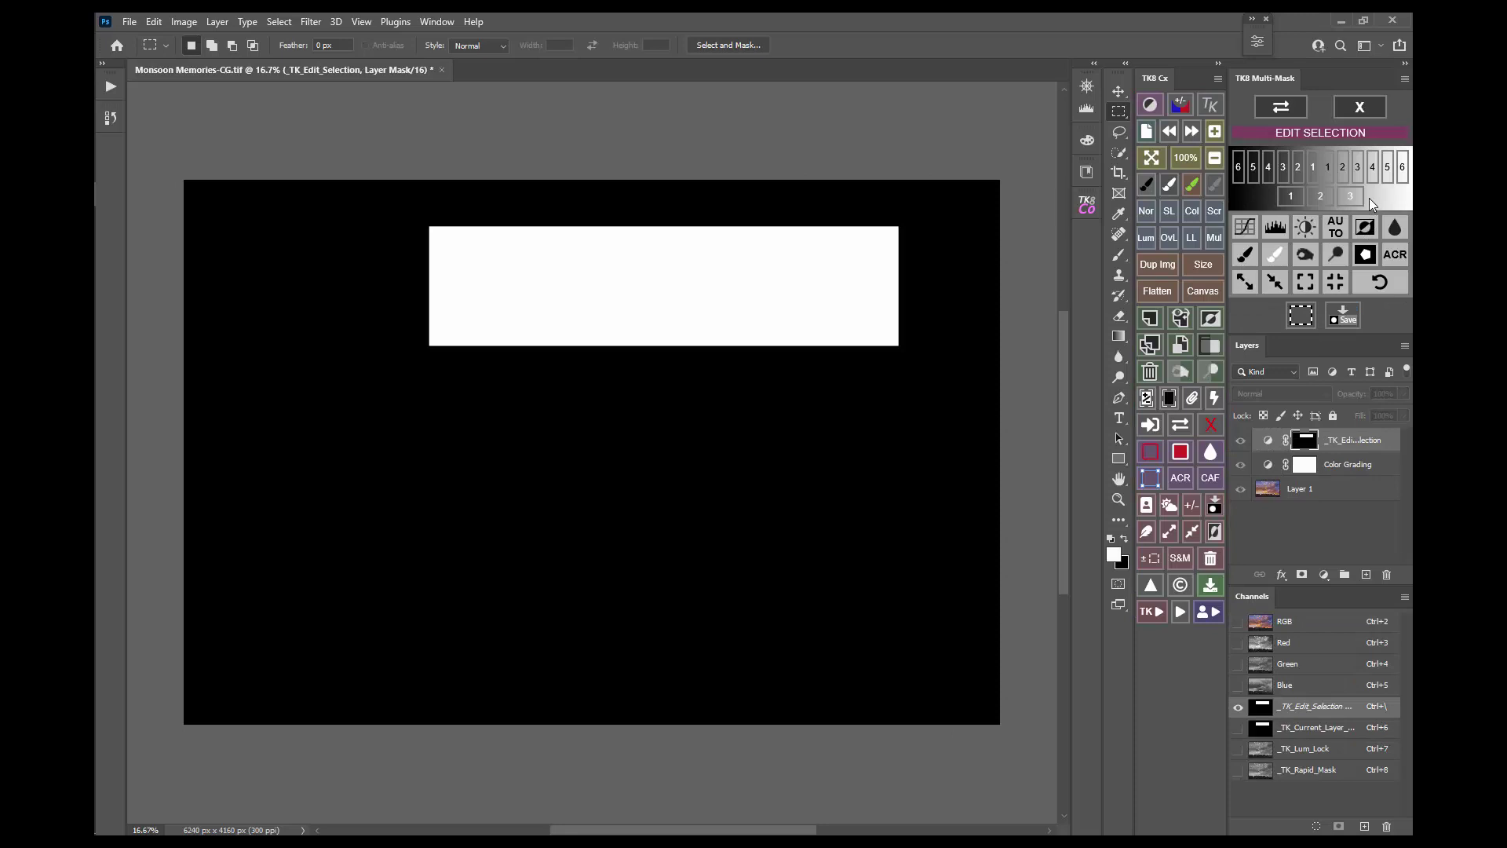
click(1329, 173)
click(1313, 168)
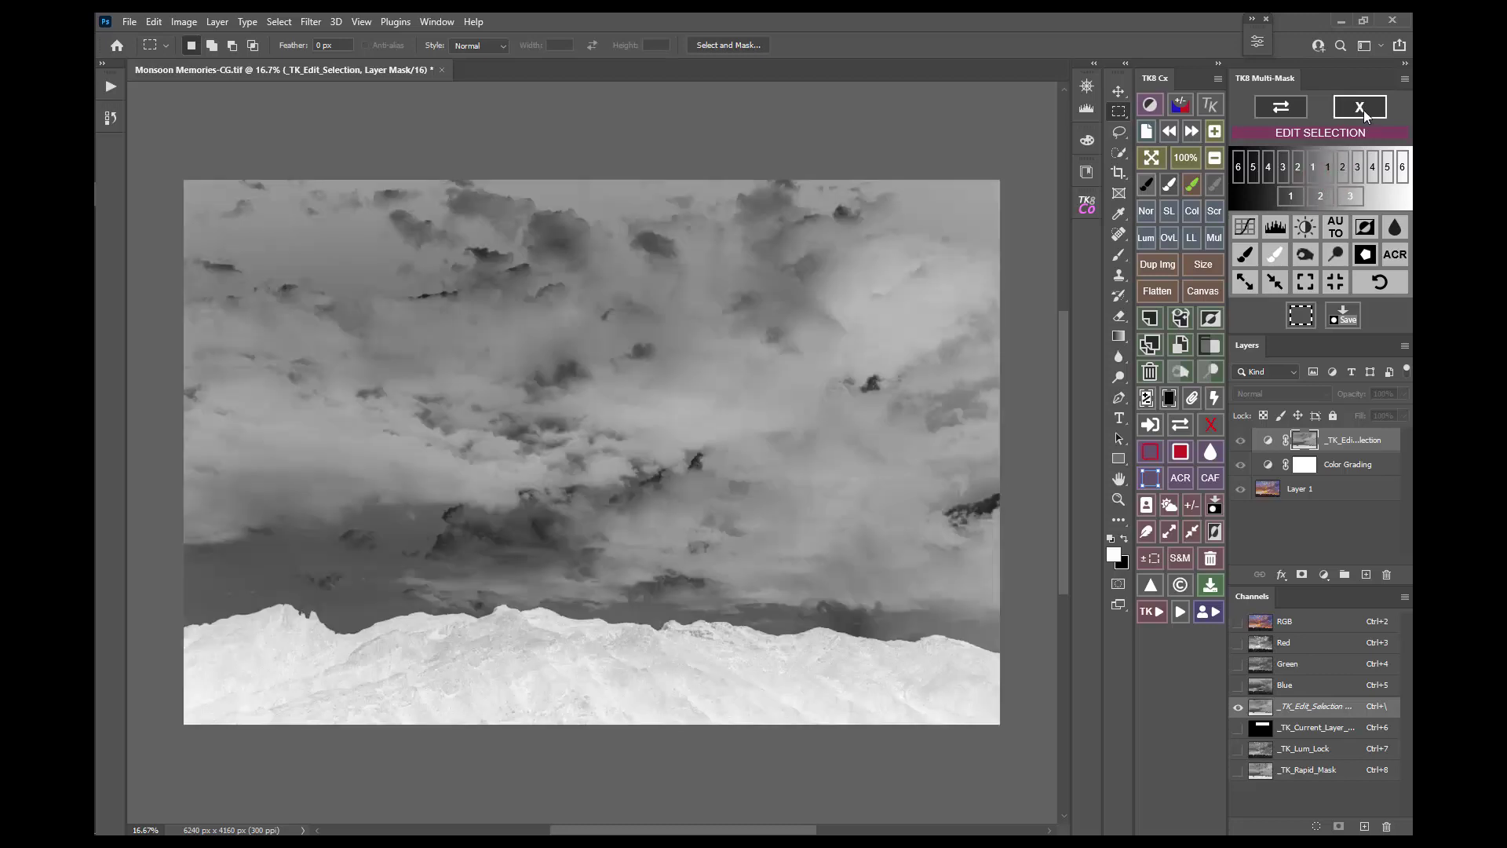
click(1362, 110)
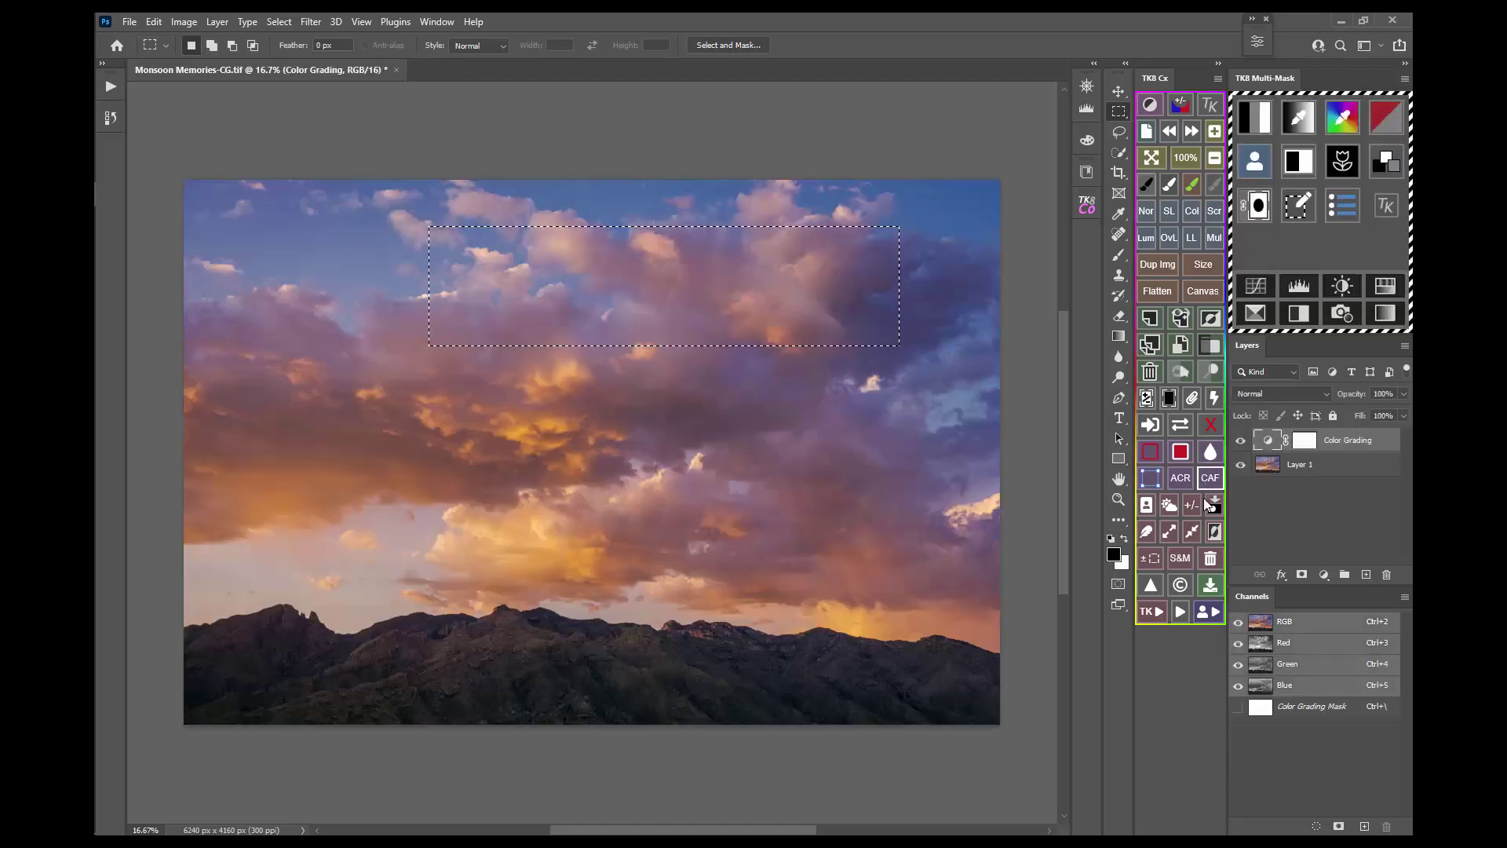
click(1193, 510)
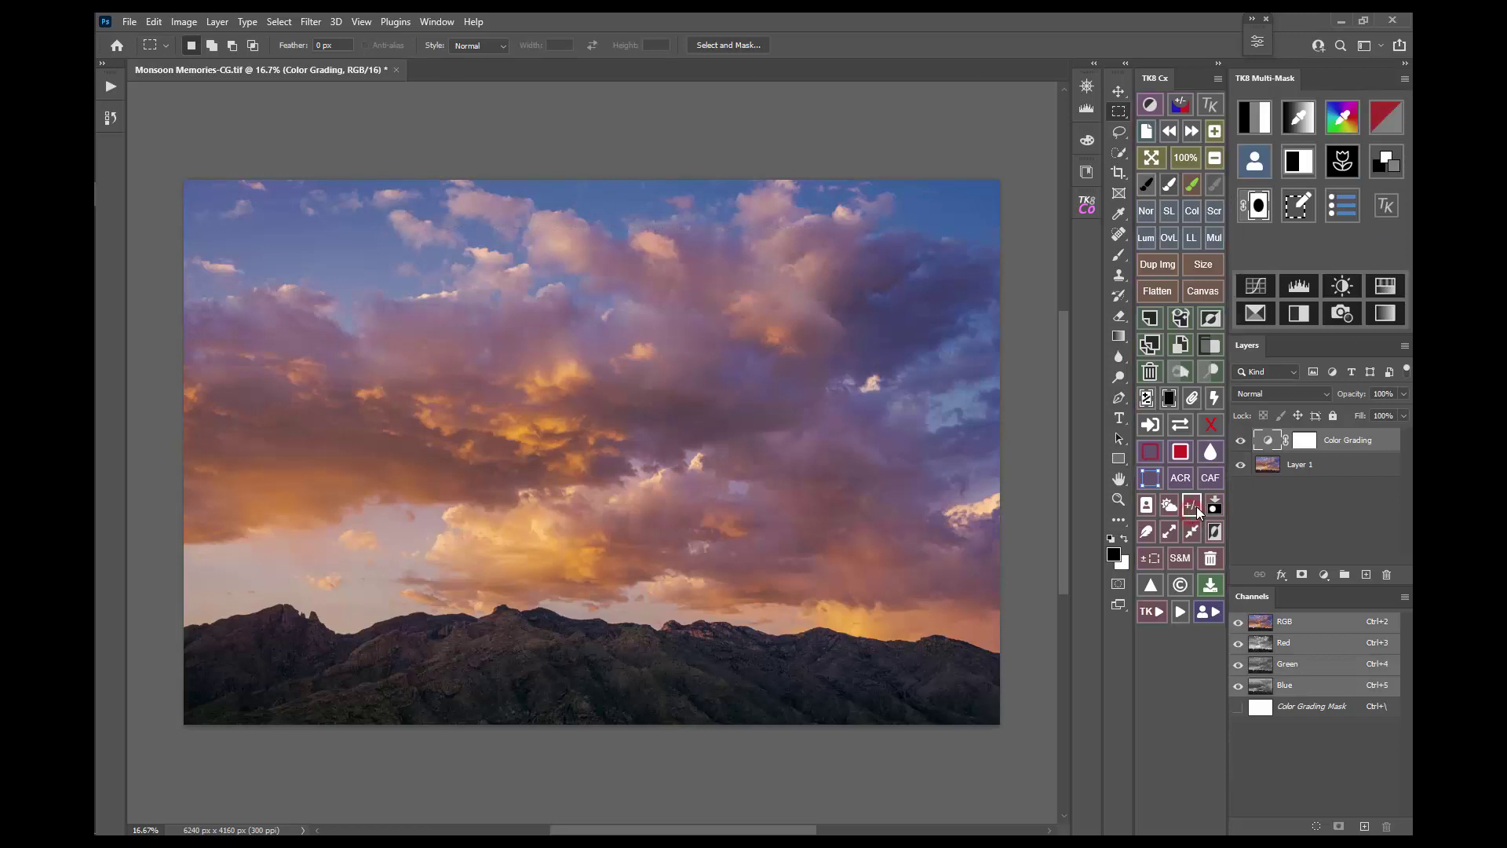
Open the Multi-Mask Workflow Extras page with its sketch and gradient options
click(1357, 220)
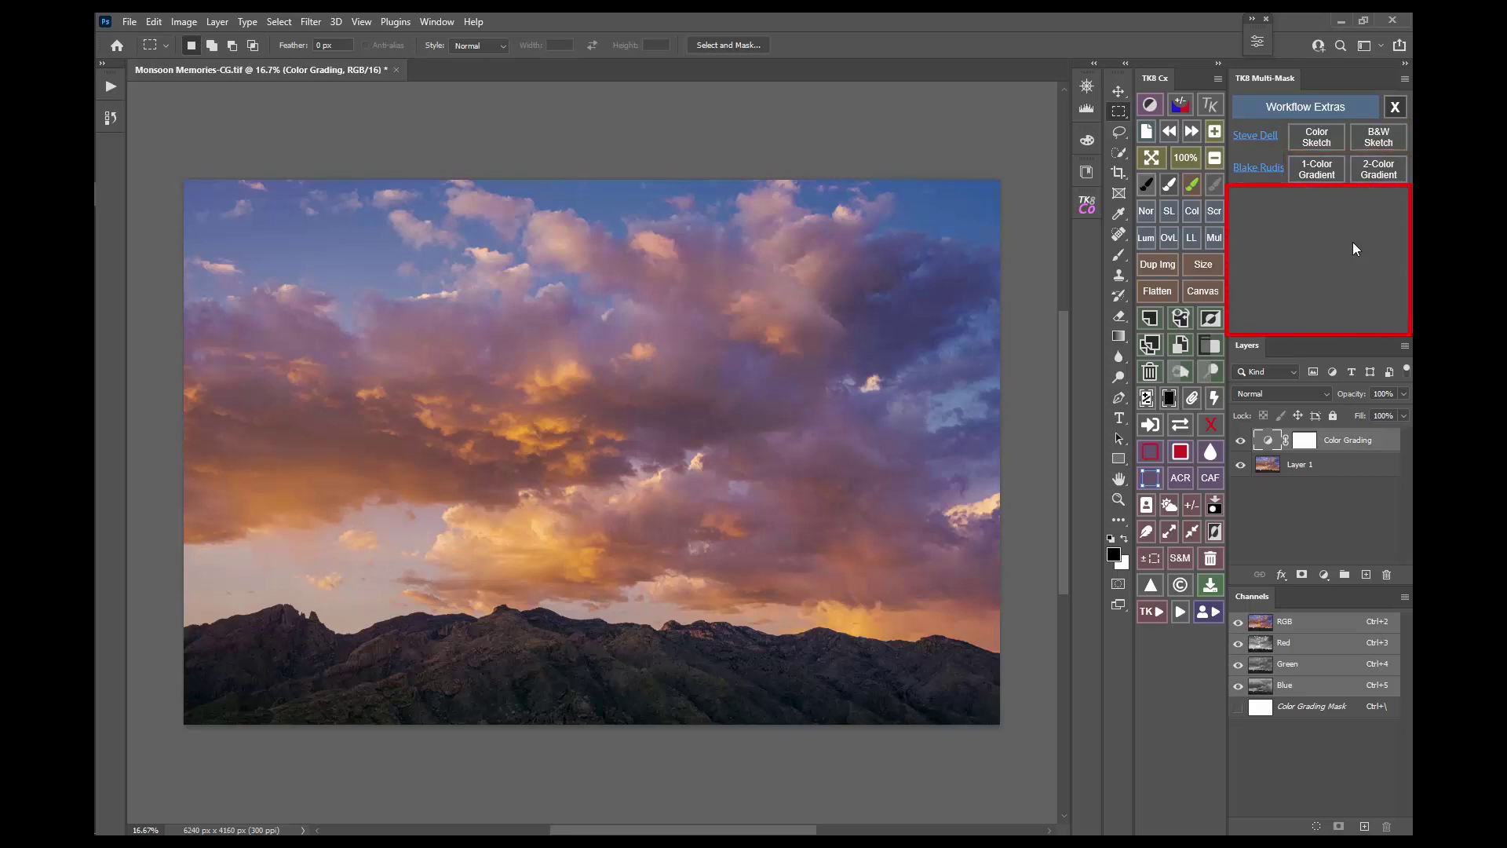
Close Workflow Extras to return Multi-Mask to its masking button grid
click(1396, 107)
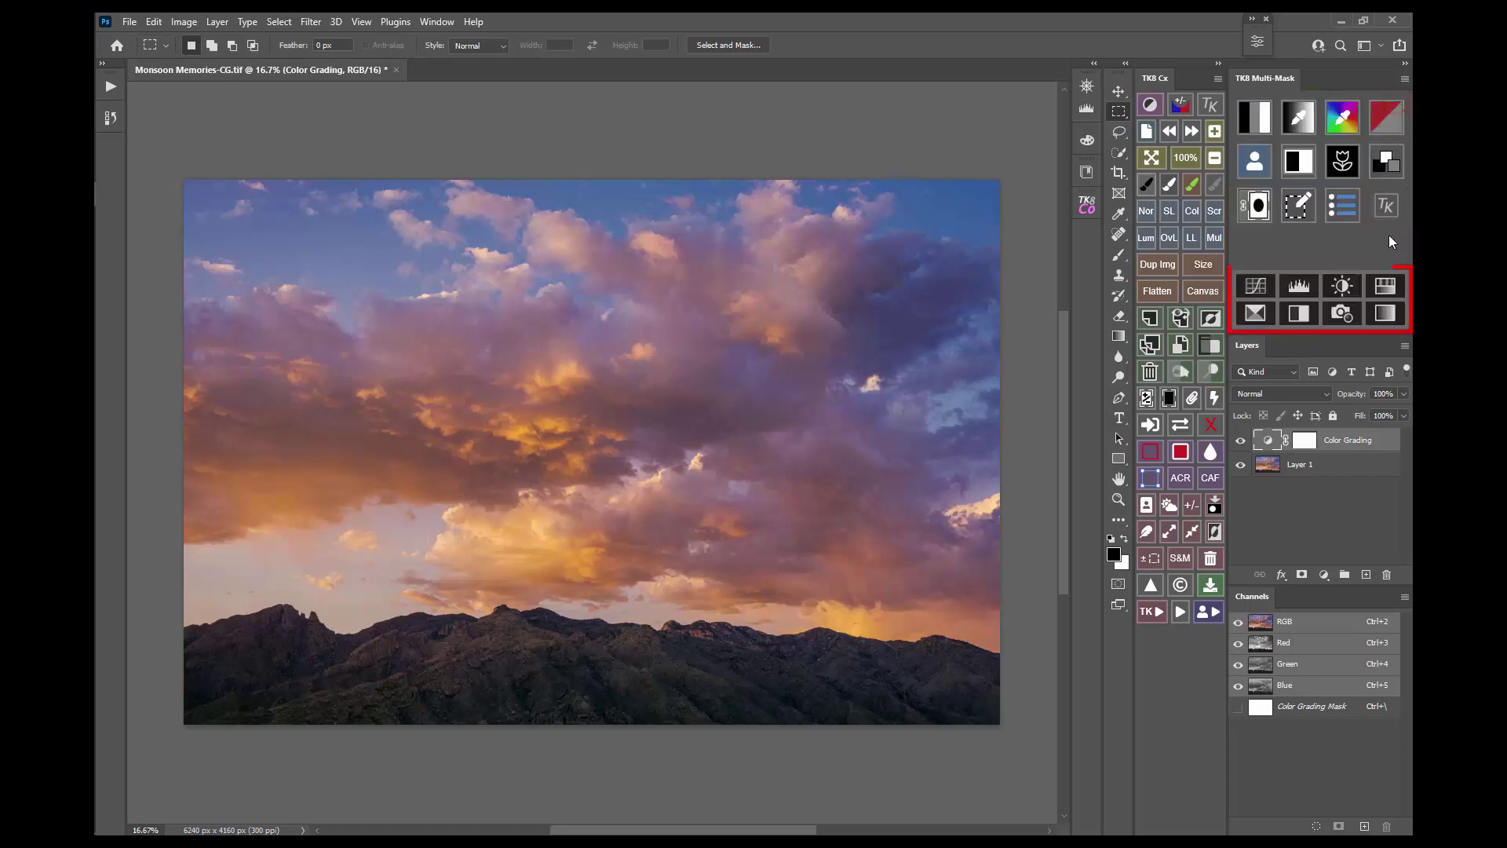